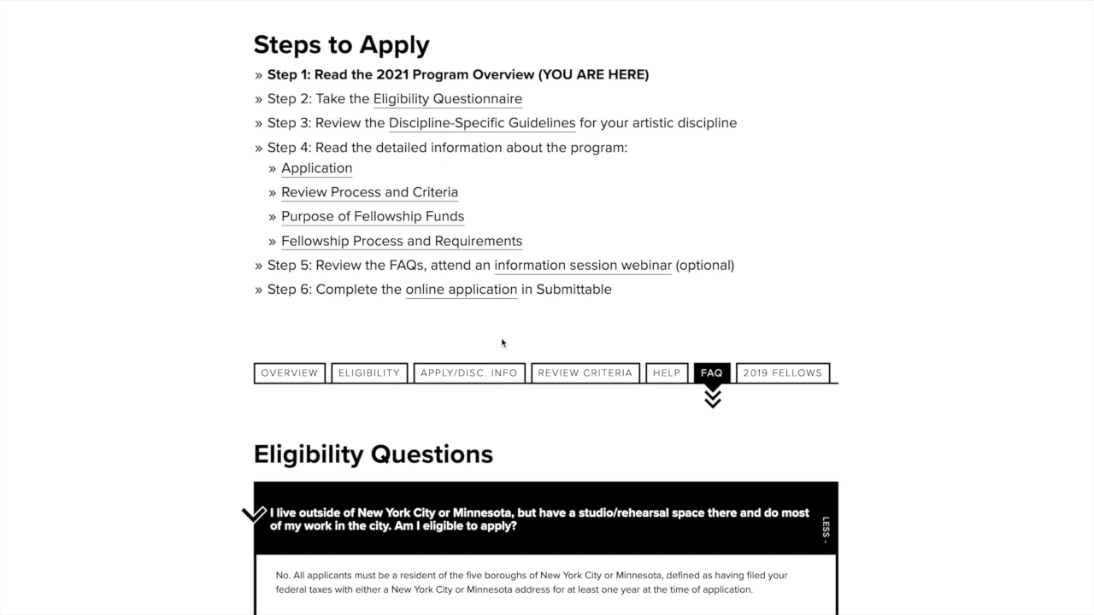
- Open the Media: Film/Video discipline-specific guidelines and read their eligibility, work sample and resume/CV requirements
{"action": "left_click", "coordinate": [491, 379]}
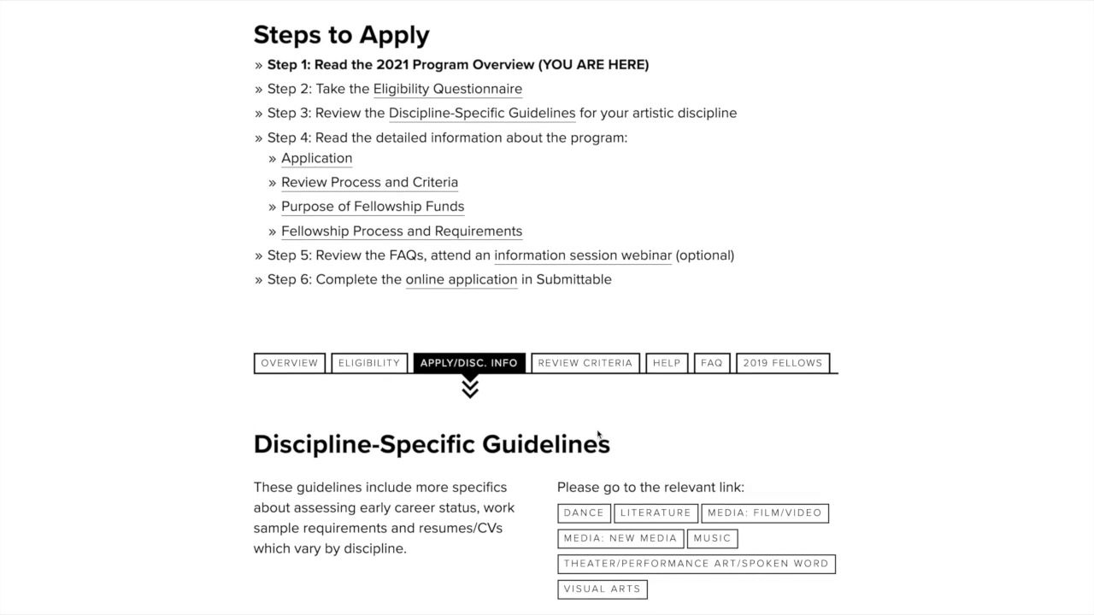
{"action": "left_click", "coordinate": [745, 479]}
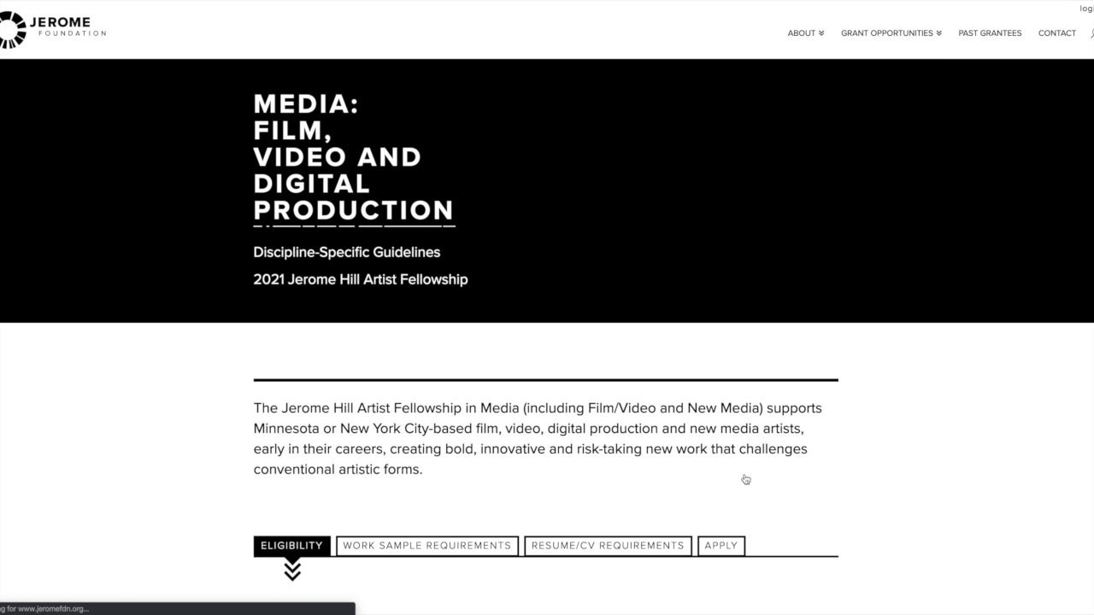
{"action": "scroll", "coordinate": [745, 479], "scroll_direction": "down", "scroll_amount": 5}
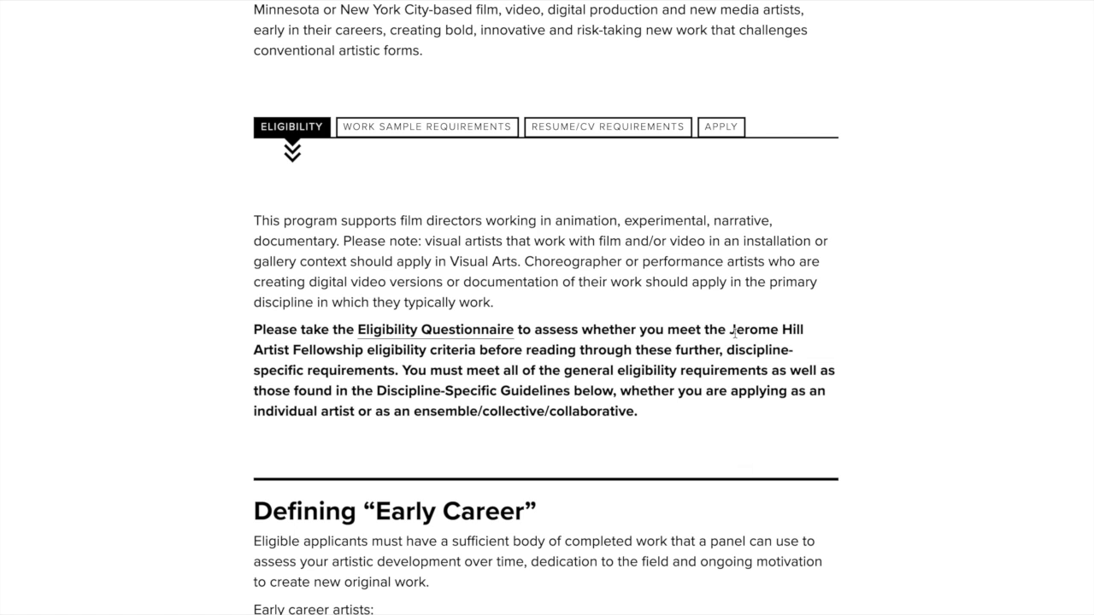
{"action": "left_click", "coordinate": [414, 134]}
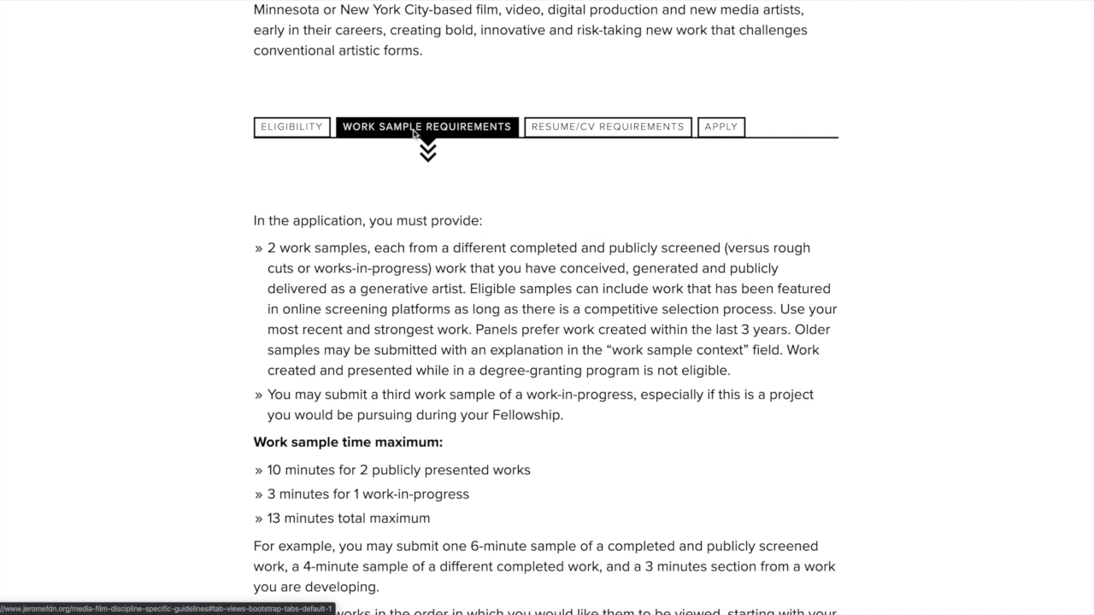
{"action": "left_click", "coordinate": [622, 129]}
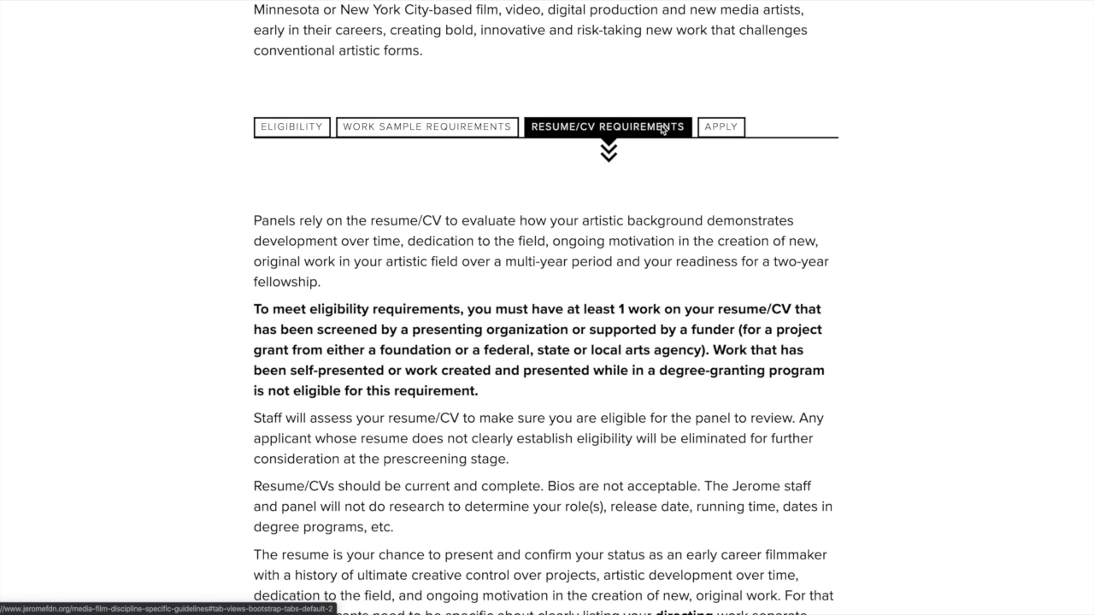
- Open the online application for the Media: Film, Video and Digital Production fellowship and check the discipline in its title
{"action": "left_click", "coordinate": [720, 128]}
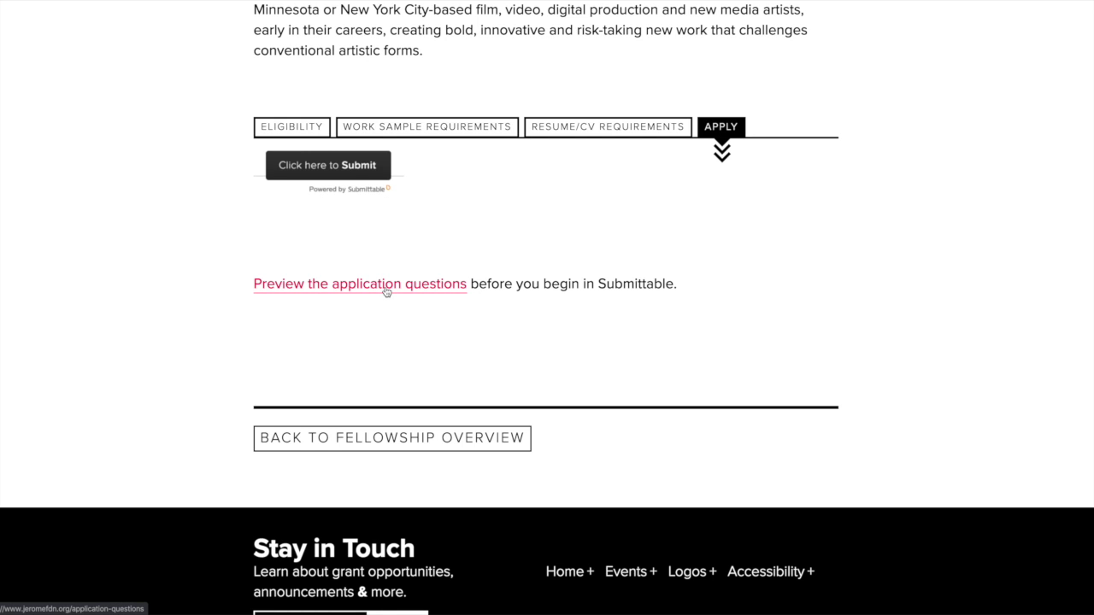
{"action": "left_click", "coordinate": [351, 171]}
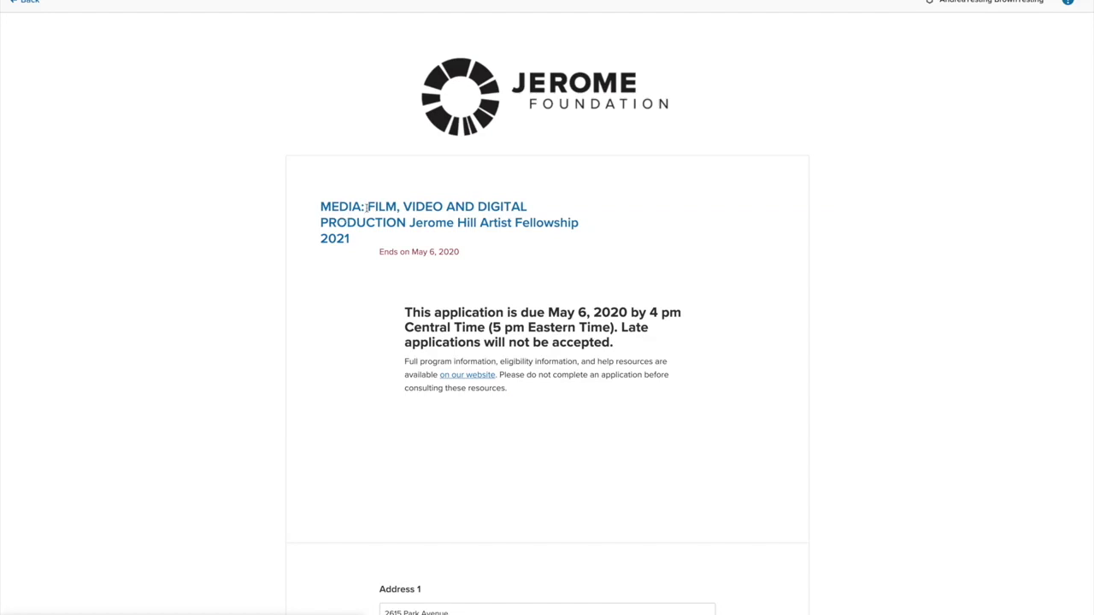
{"action": "left_click_drag", "start_coordinate": [367, 207], "coordinate": [405, 222]}
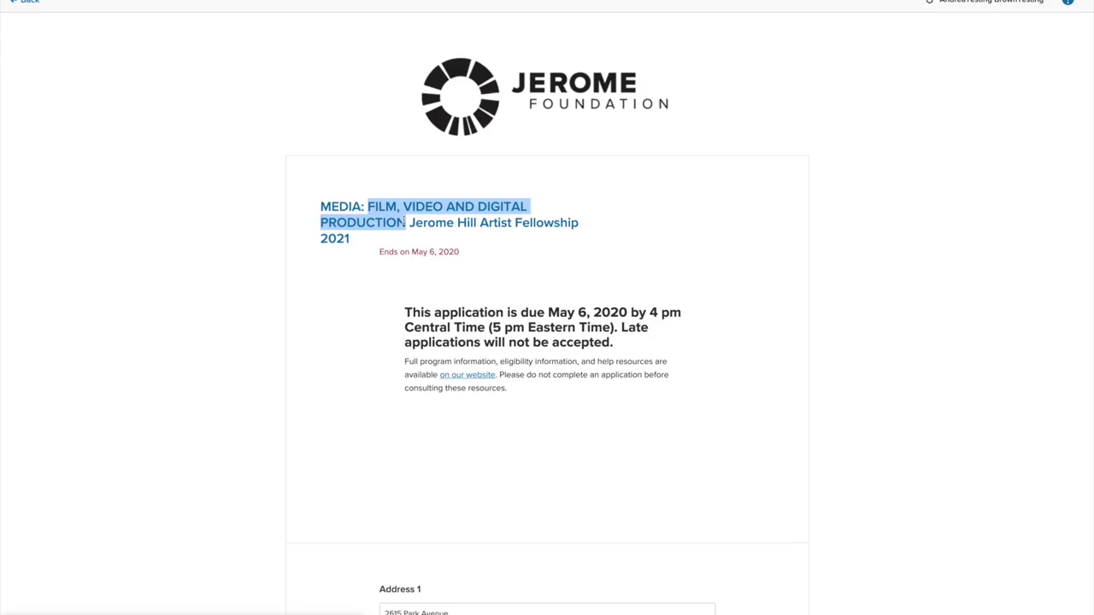
{"action": "left_click", "coordinate": [334, 147]}
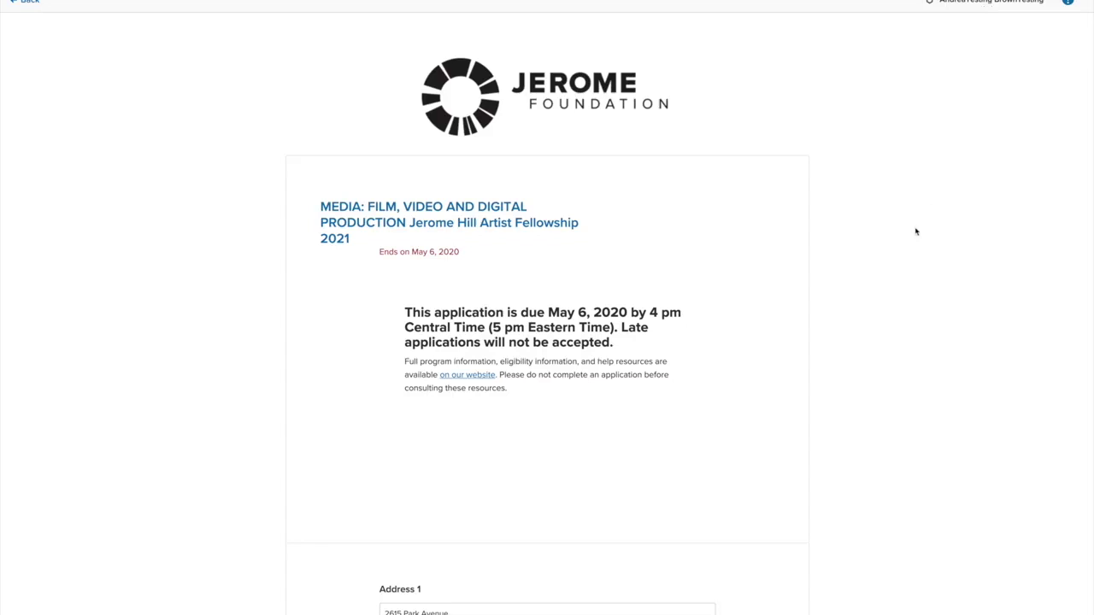
- Save the prefilled contact address and continue to the fellowship application form
{"action": "scroll", "coordinate": [899, 311], "scroll_direction": "down", "scroll_amount": 10}
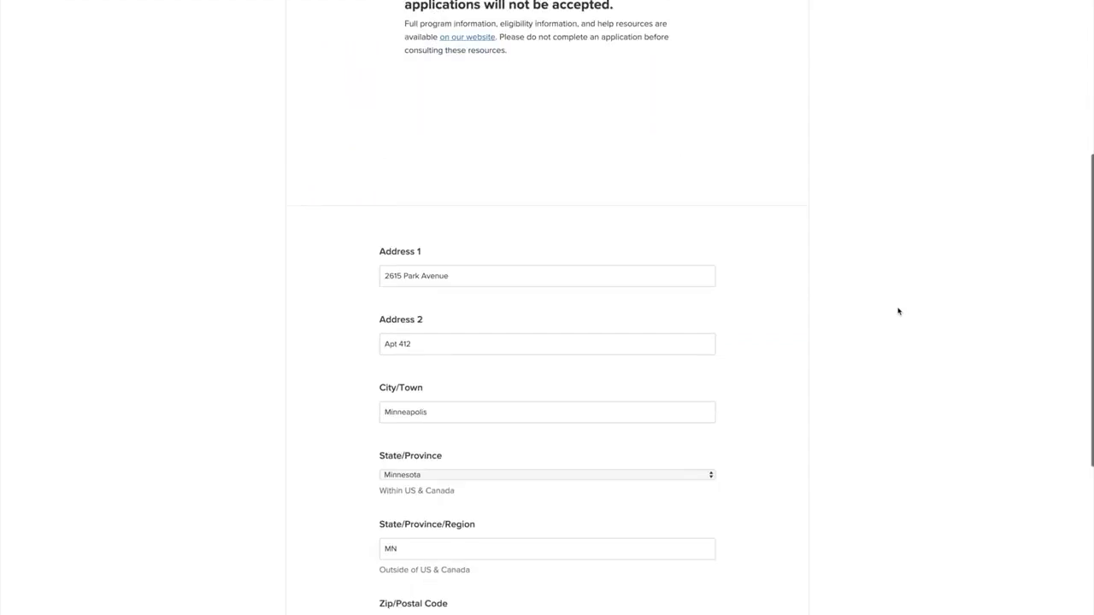
{"action": "left_click", "coordinate": [671, 529]}
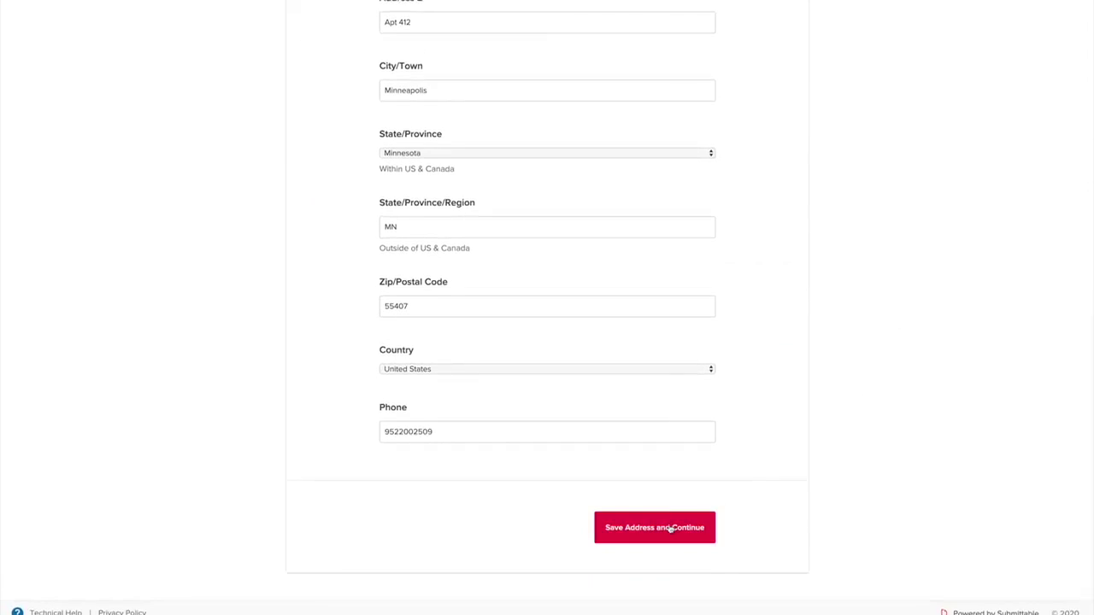
{"action": "left_click", "coordinate": [671, 529]}
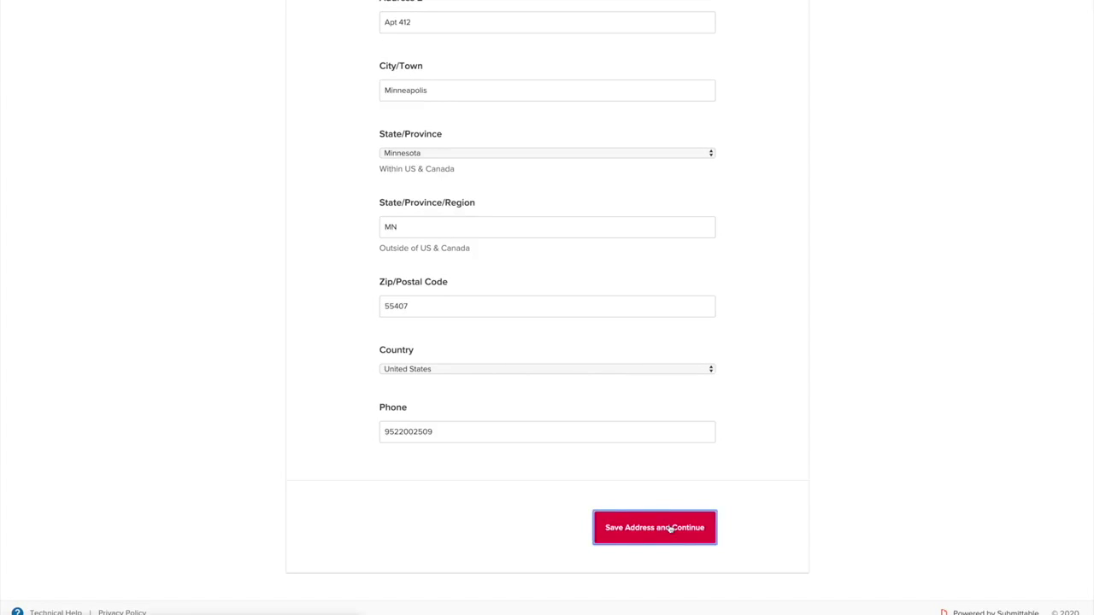
- Preview the Ensemble/Collective/Collaborative/Co-Directors questions, and set the applicant type to Individual
{"action": "scroll", "coordinate": [850, 428], "scroll_direction": "down", "scroll_amount": 3}
{"action": "left_click", "coordinate": [324, 323]}
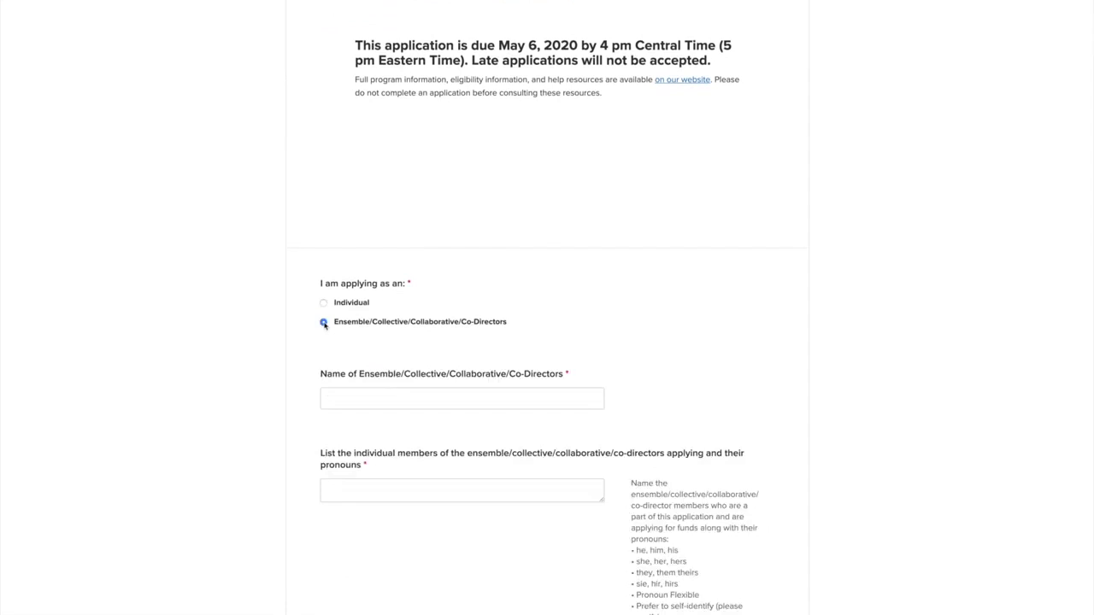
{"action": "left_click", "coordinate": [323, 304]}
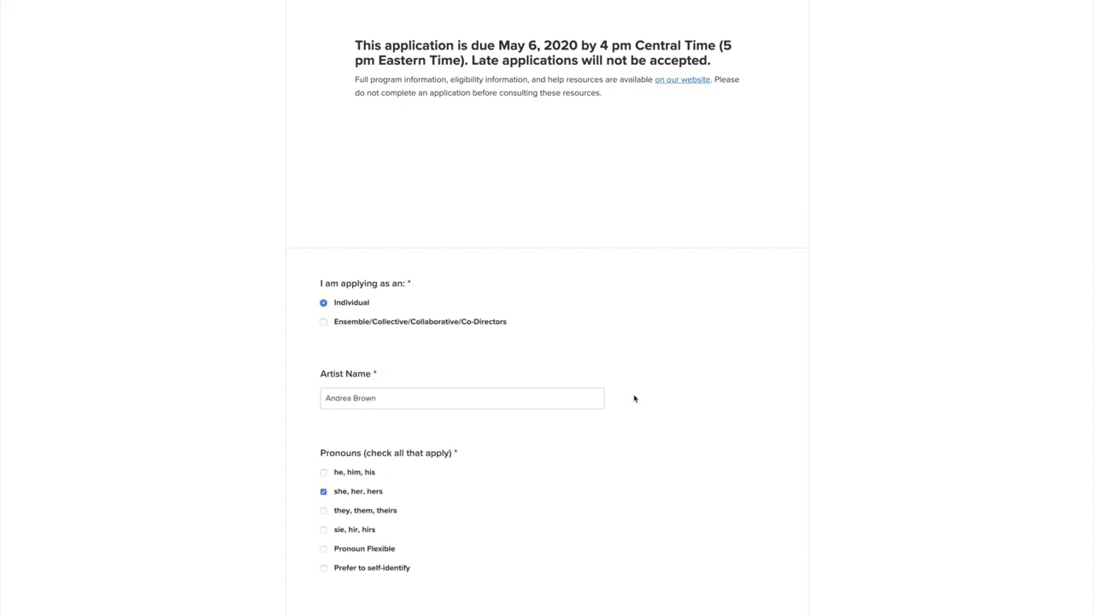
- Examine the applicant details and the work sample instructions, including the work sample time maximums
{"action": "scroll", "coordinate": [634, 398], "scroll_direction": "down", "scroll_amount": 5}
{"action": "scroll", "coordinate": [635, 399], "scroll_direction": "down", "scroll_amount": 5}
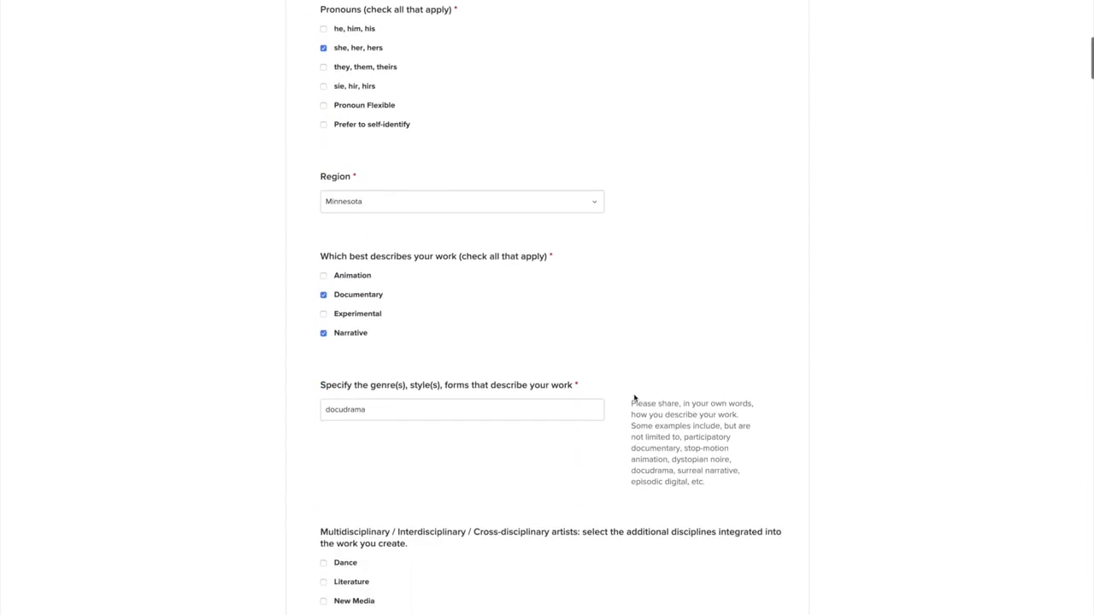
{"action": "scroll", "coordinate": [634, 397], "scroll_direction": "down", "scroll_amount": 5}
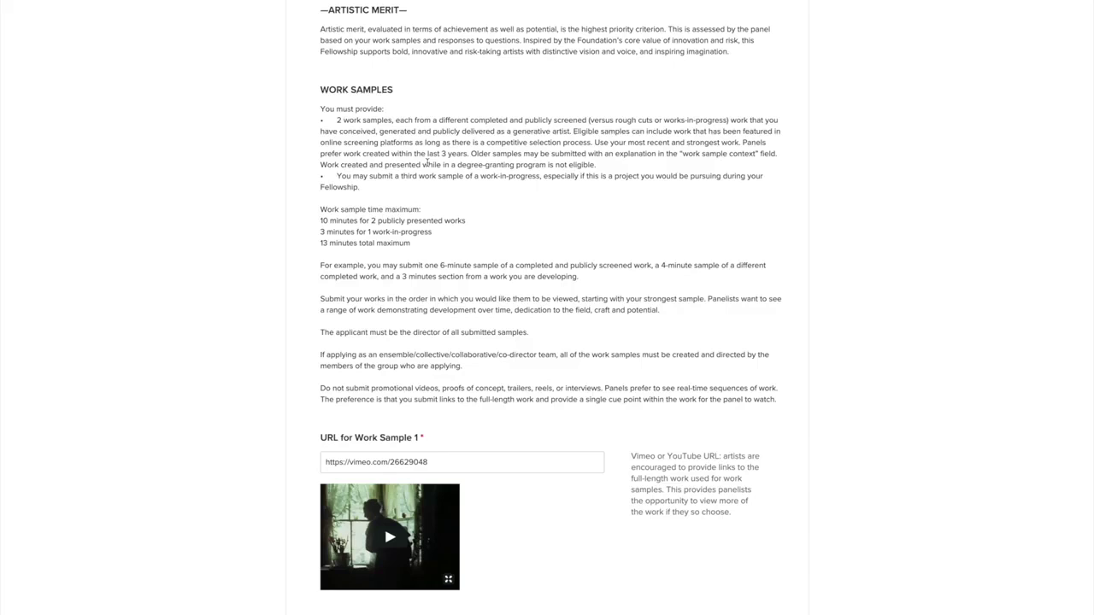
{"action": "left_click_drag", "start_coordinate": [411, 245], "coordinate": [318, 210]}
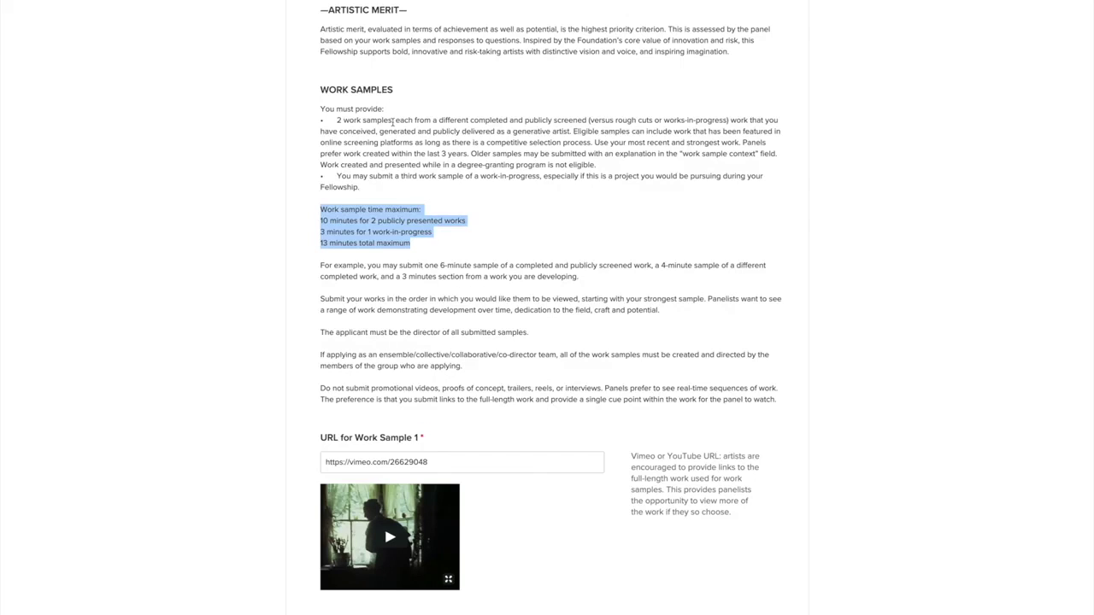
{"action": "left_click", "coordinate": [480, 184]}
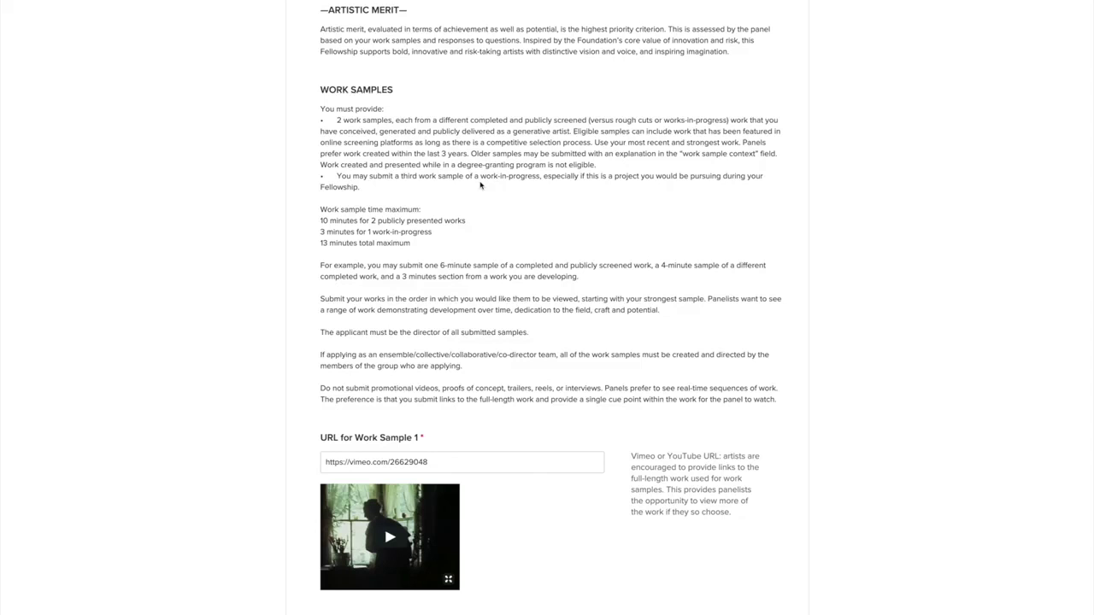
{"action": "scroll", "coordinate": [482, 185], "scroll_direction": "down", "scroll_amount": 3}
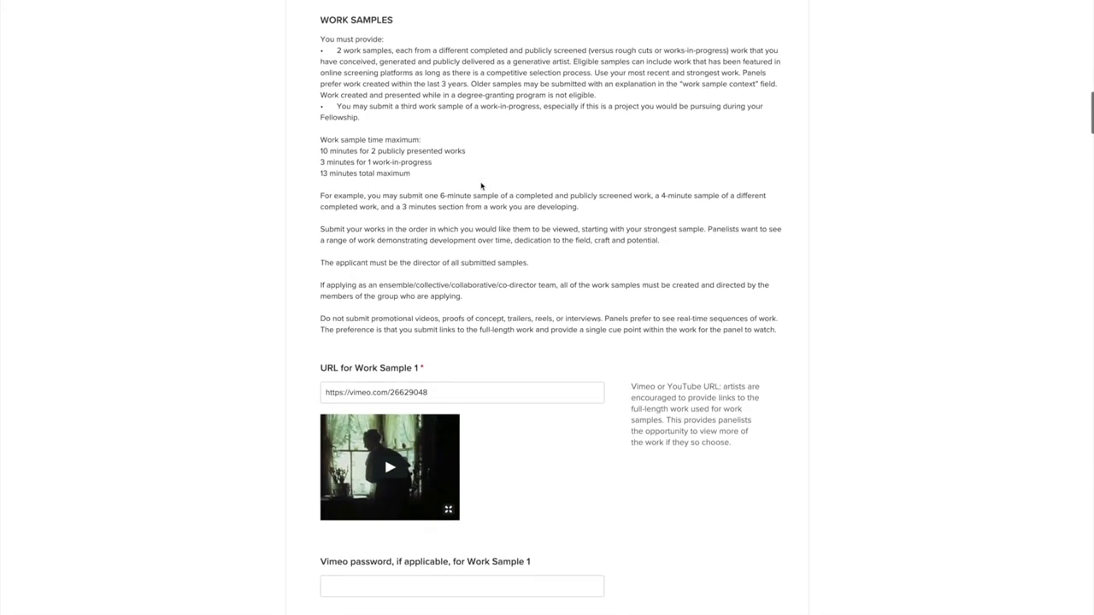
{"action": "scroll", "coordinate": [574, 243], "scroll_direction": "down", "scroll_amount": 4}
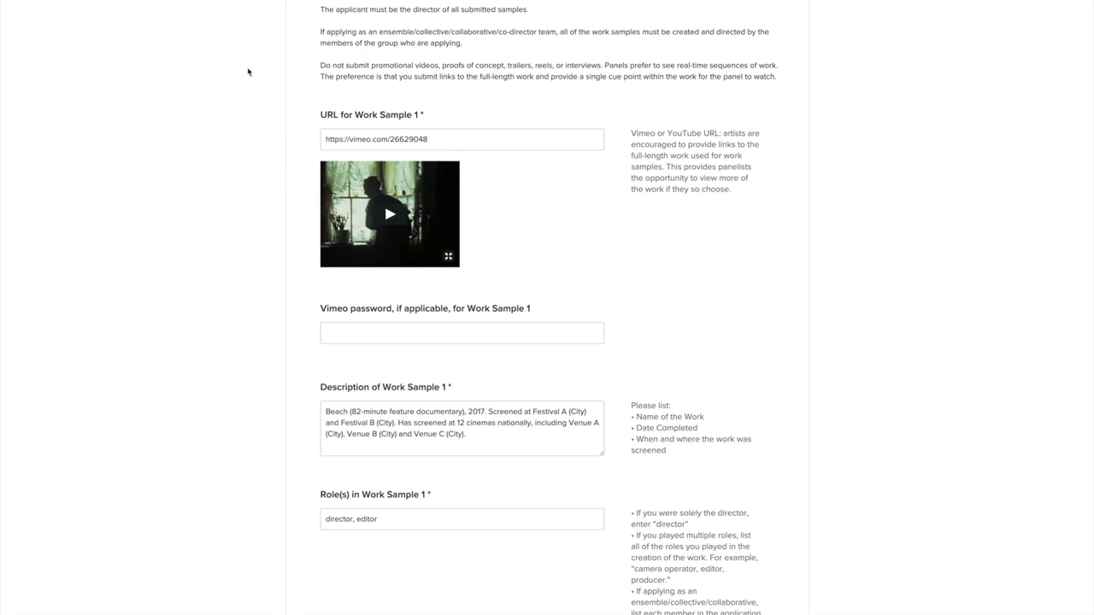
{"action": "scroll", "coordinate": [248, 74], "scroll_direction": "down", "scroll_amount": 2}
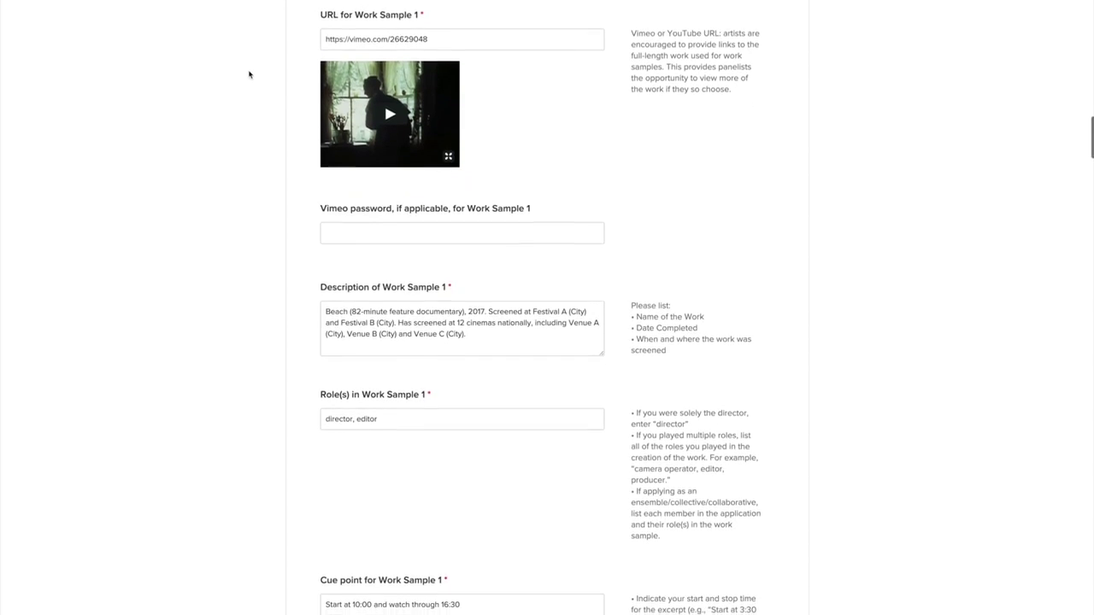
- Review the URL, description, roles, cue point and context entries for Work Sample 1 along with their field guidance
{"action": "left_click", "coordinate": [445, 37]}
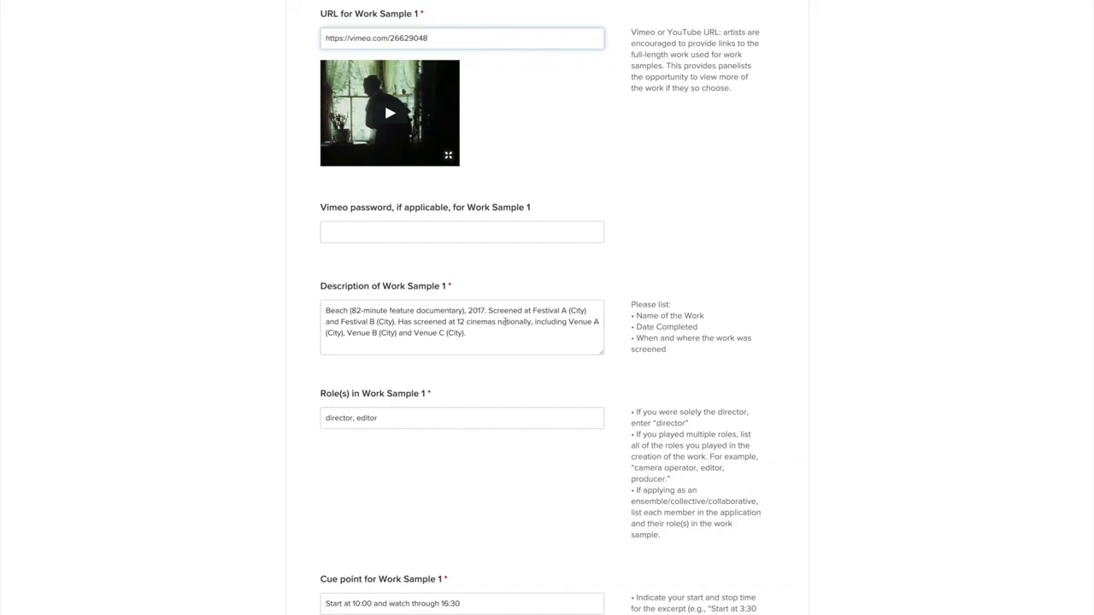
{"action": "left_click", "coordinate": [498, 333]}
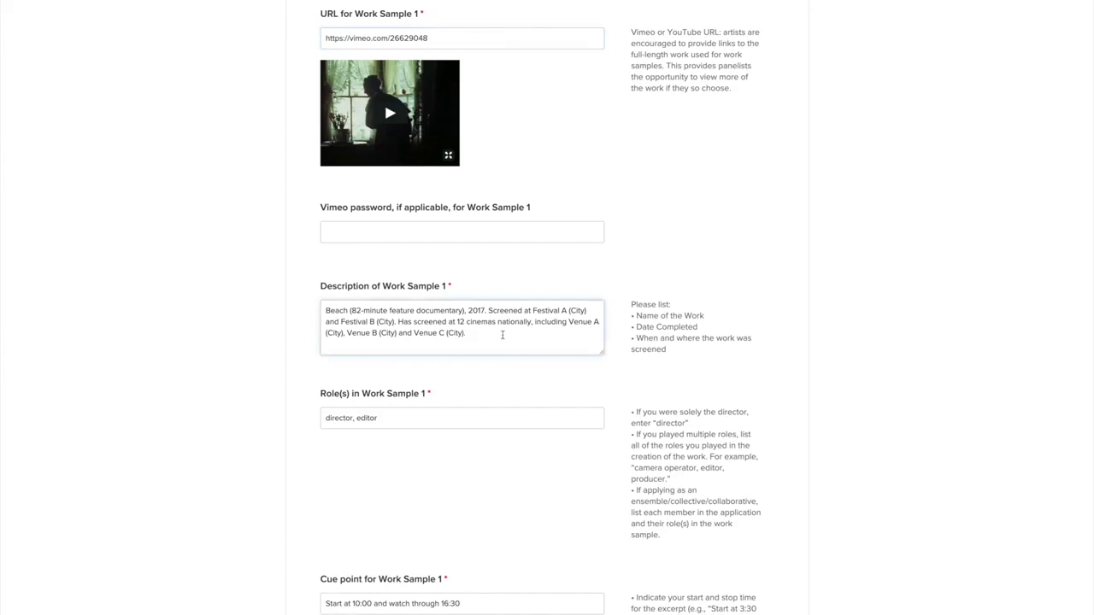
{"action": "scroll", "coordinate": [503, 335], "scroll_direction": "down", "scroll_amount": 3}
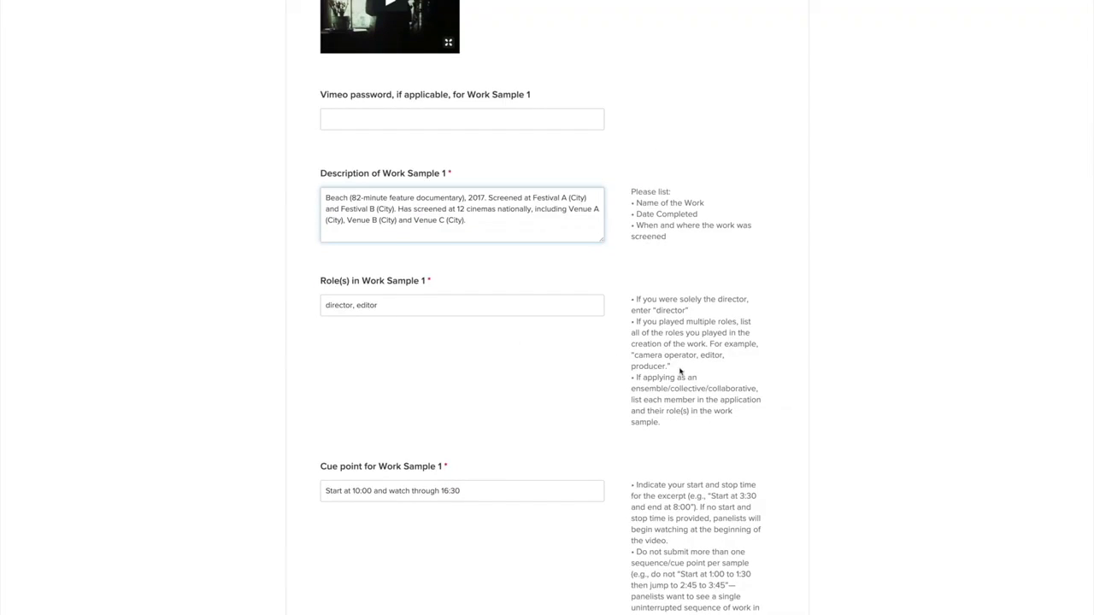
{"action": "left_click_drag", "start_coordinate": [680, 372], "coordinate": [648, 342]}
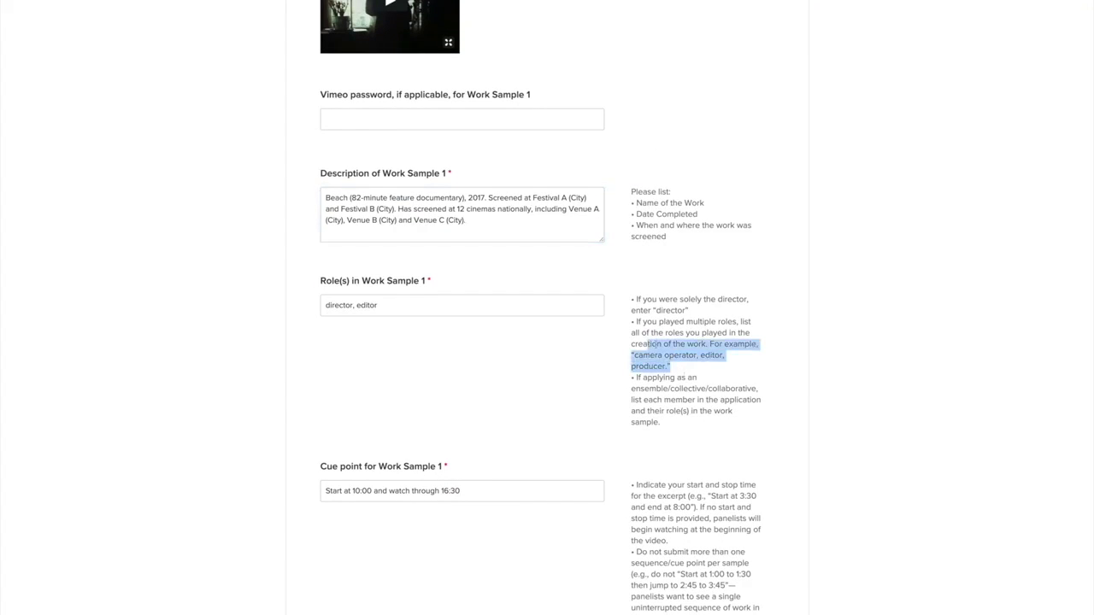
{"action": "left_click", "coordinate": [708, 373]}
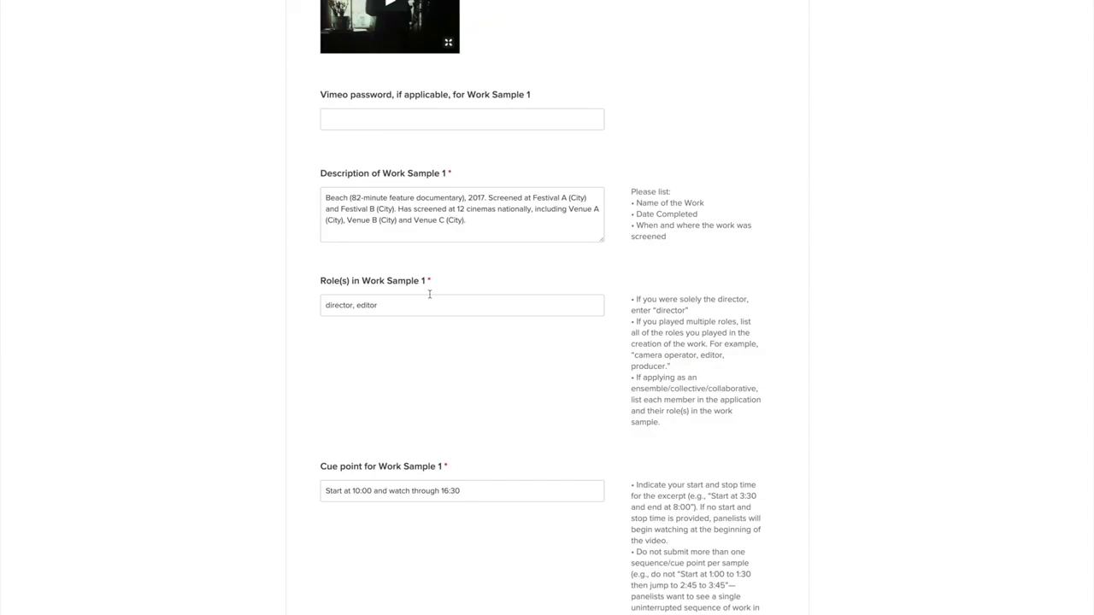
{"action": "scroll", "coordinate": [430, 296], "scroll_direction": "down", "scroll_amount": 2}
{"action": "scroll", "coordinate": [430, 297], "scroll_direction": "down", "scroll_amount": 1}
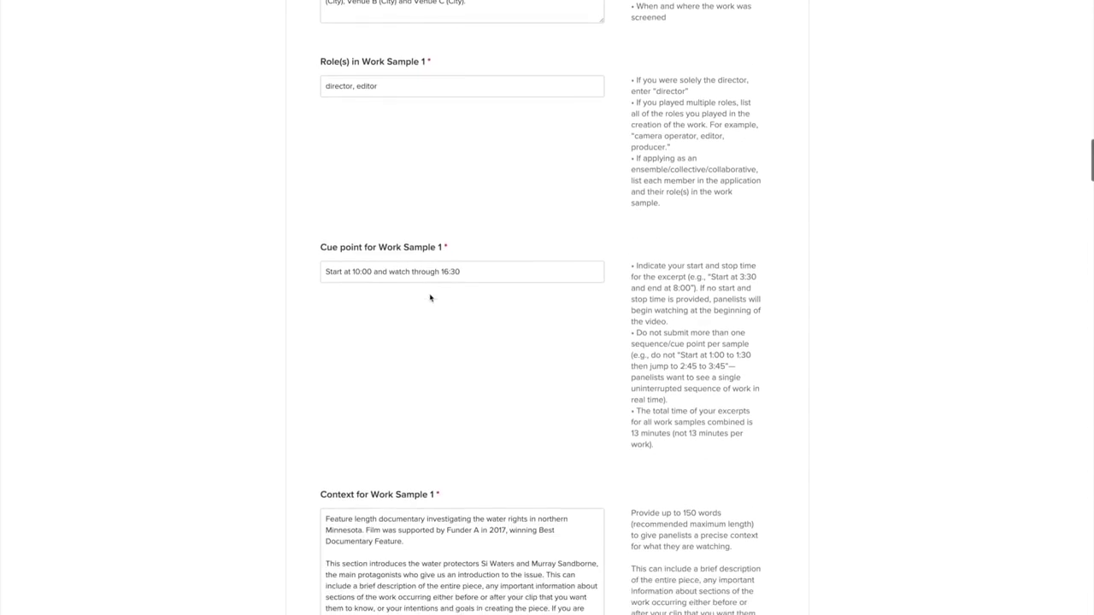
{"action": "left_click", "coordinate": [482, 271]}
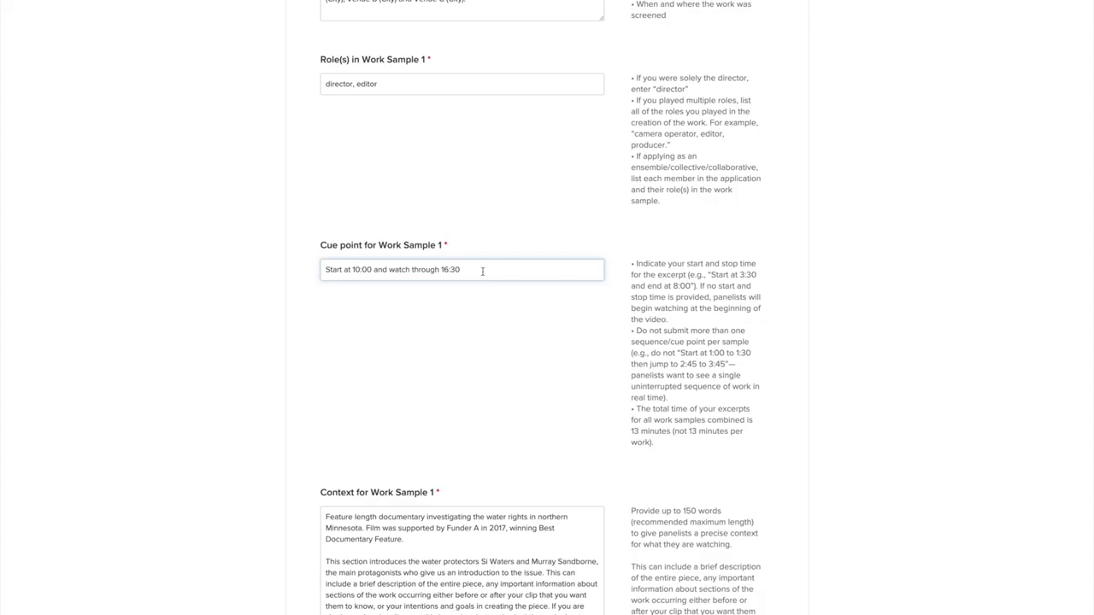
{"action": "scroll", "coordinate": [482, 271], "scroll_direction": "down", "scroll_amount": 1}
{"action": "scroll", "coordinate": [483, 276], "scroll_direction": "down", "scroll_amount": 3}
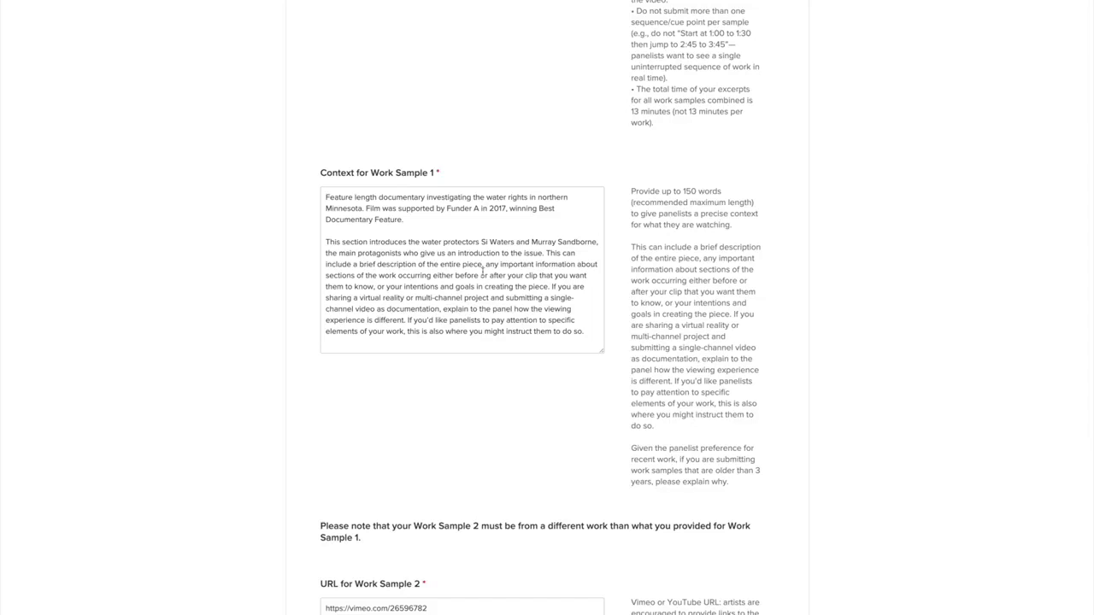
- Look over the Work Sample 2 entries, and try No before choosing Yes for submitting a third, in-progress work sample
{"action": "scroll", "coordinate": [390, 239], "scroll_direction": "down", "scroll_amount": 4}
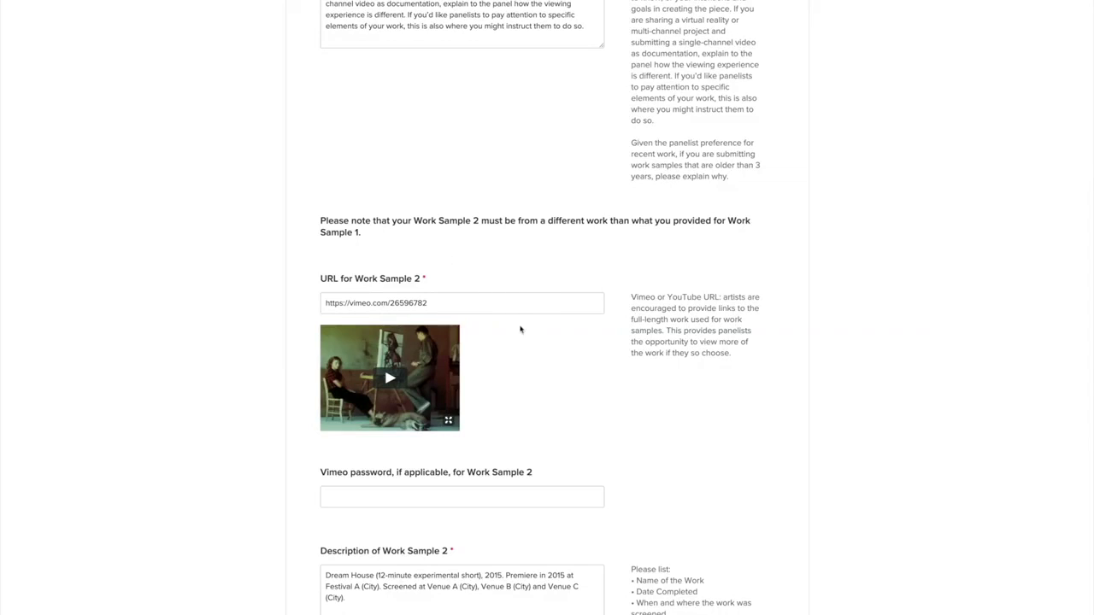
{"action": "scroll", "coordinate": [521, 327], "scroll_direction": "down", "scroll_amount": 5}
{"action": "scroll", "coordinate": [521, 327], "scroll_direction": "down", "scroll_amount": 9}
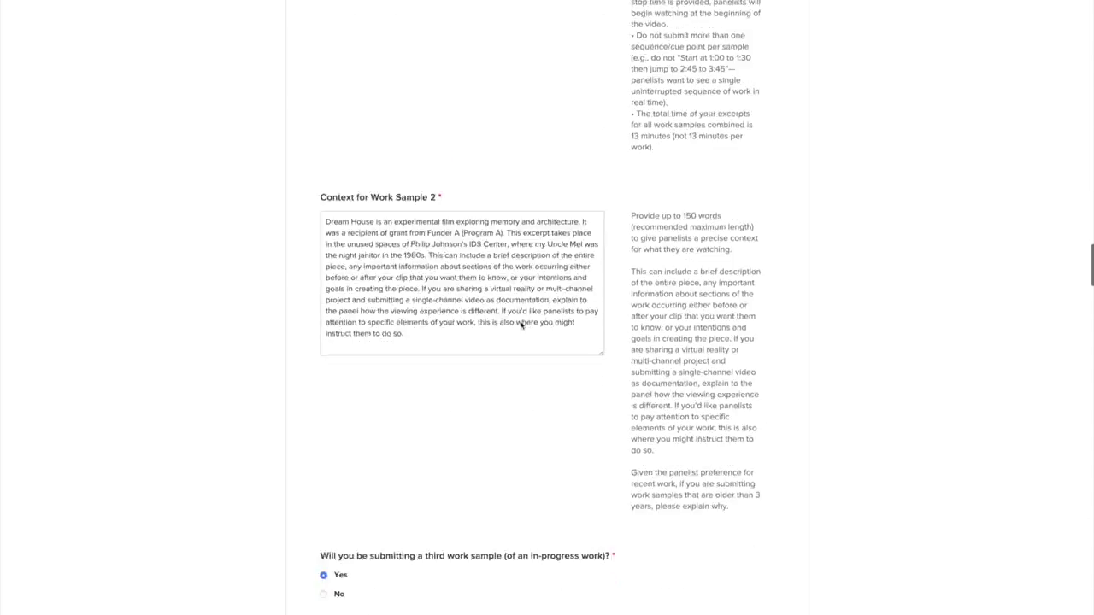
{"action": "left_click", "coordinate": [324, 356]}
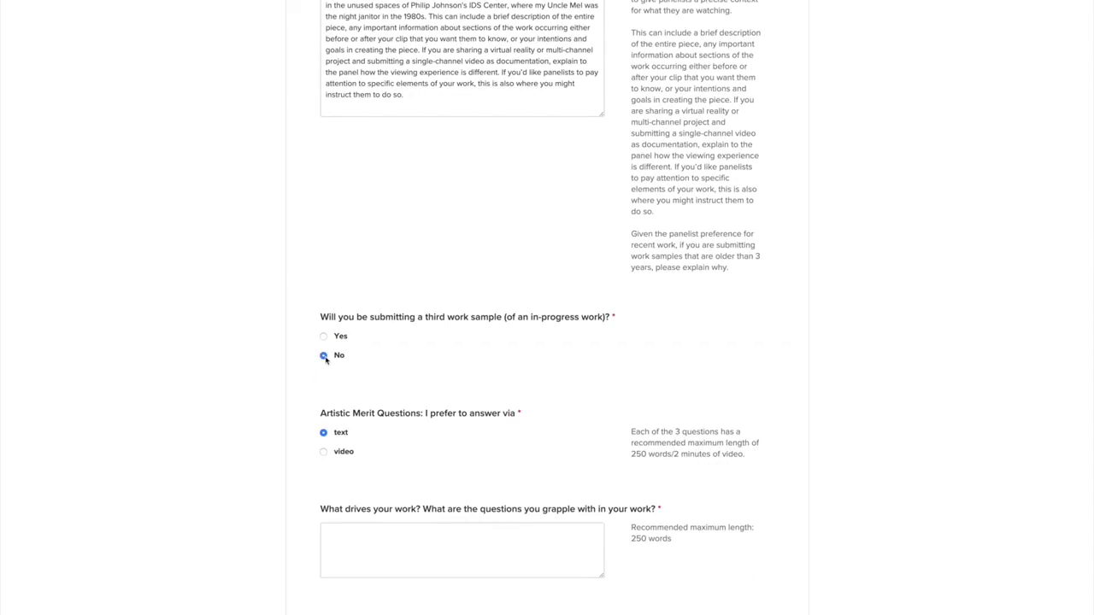
{"action": "left_click", "coordinate": [324, 337]}
- Review the Vimeo password, description, cue point, roles and context entries for the in-progress Work Sample 3
{"action": "left_click", "coordinate": [459, 432]}
{"action": "scroll", "coordinate": [459, 432], "scroll_direction": "down", "scroll_amount": 2}
{"action": "left_click", "coordinate": [429, 397]}
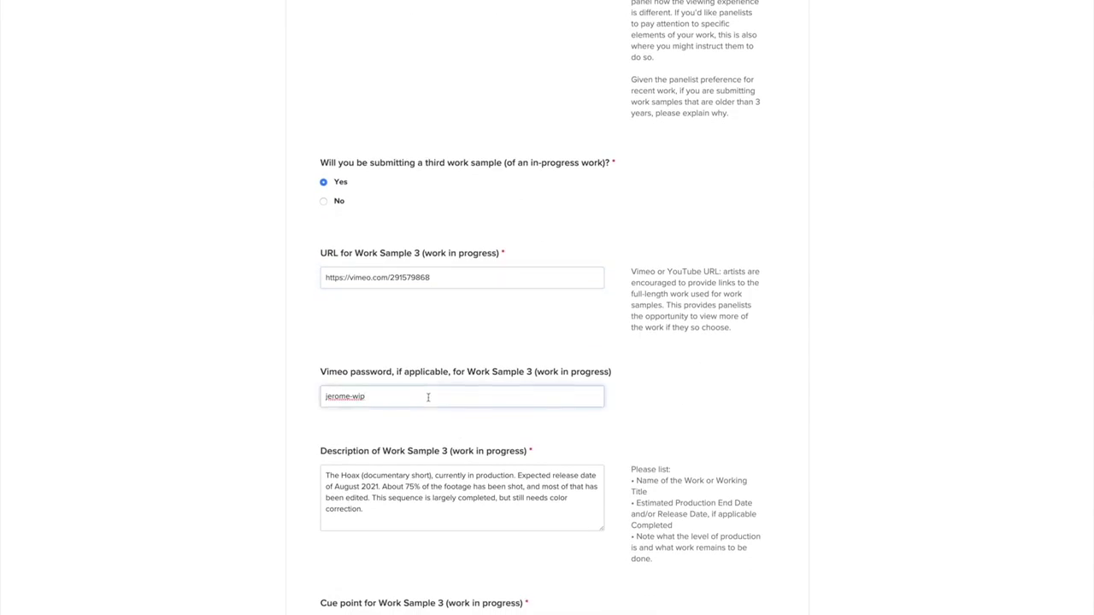
{"action": "scroll", "coordinate": [527, 418], "scroll_direction": "down", "scroll_amount": 2}
{"action": "left_click", "coordinate": [521, 373]}
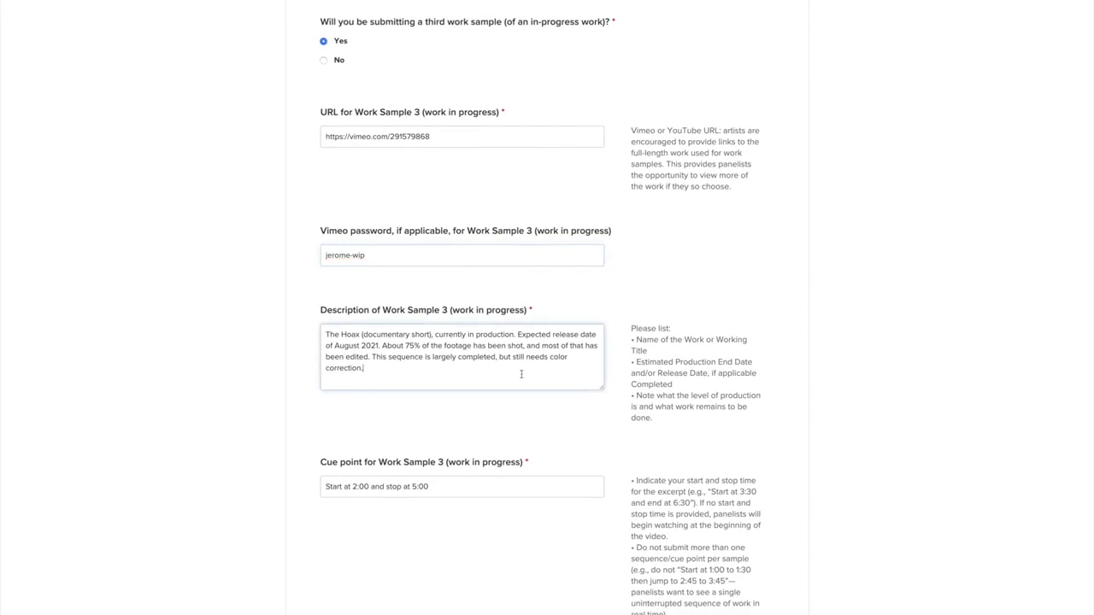
{"action": "scroll", "coordinate": [528, 474], "scroll_direction": "down", "scroll_amount": 4}
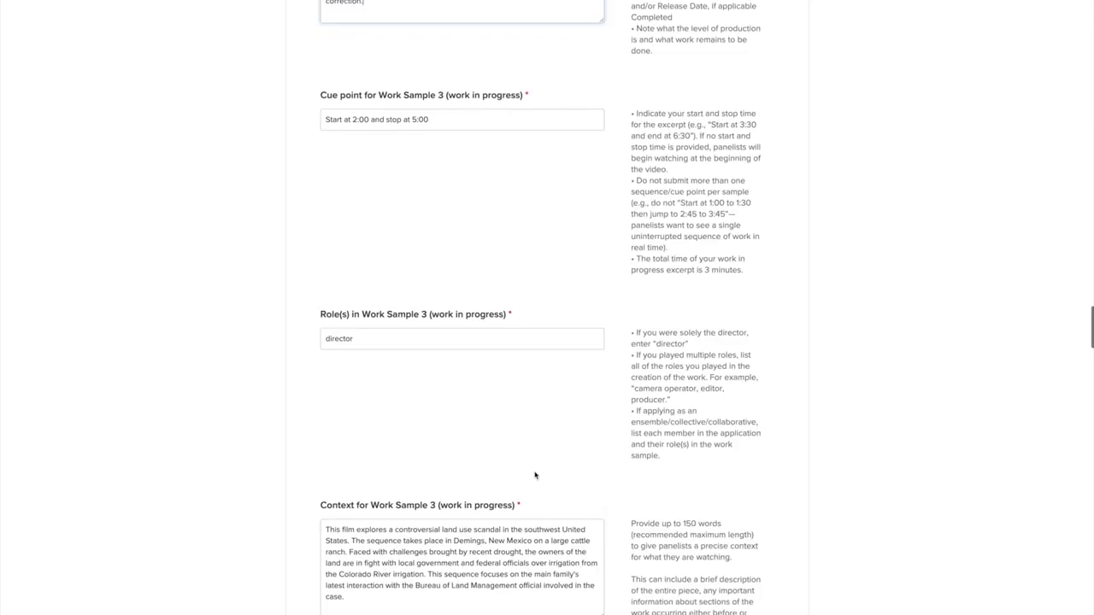
- Switch the Artistic Merit Questions' answer format between video and text, and leave it set to video
{"action": "scroll", "coordinate": [535, 476], "scroll_direction": "down", "scroll_amount": 3}
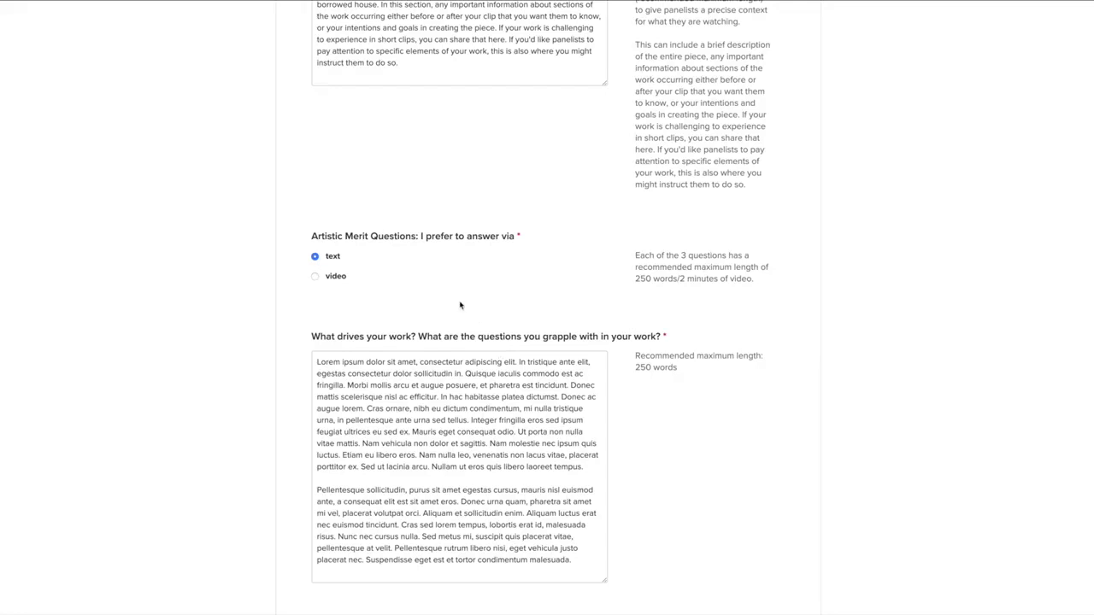
{"action": "left_click_drag", "start_coordinate": [317, 237], "coordinate": [416, 237]}
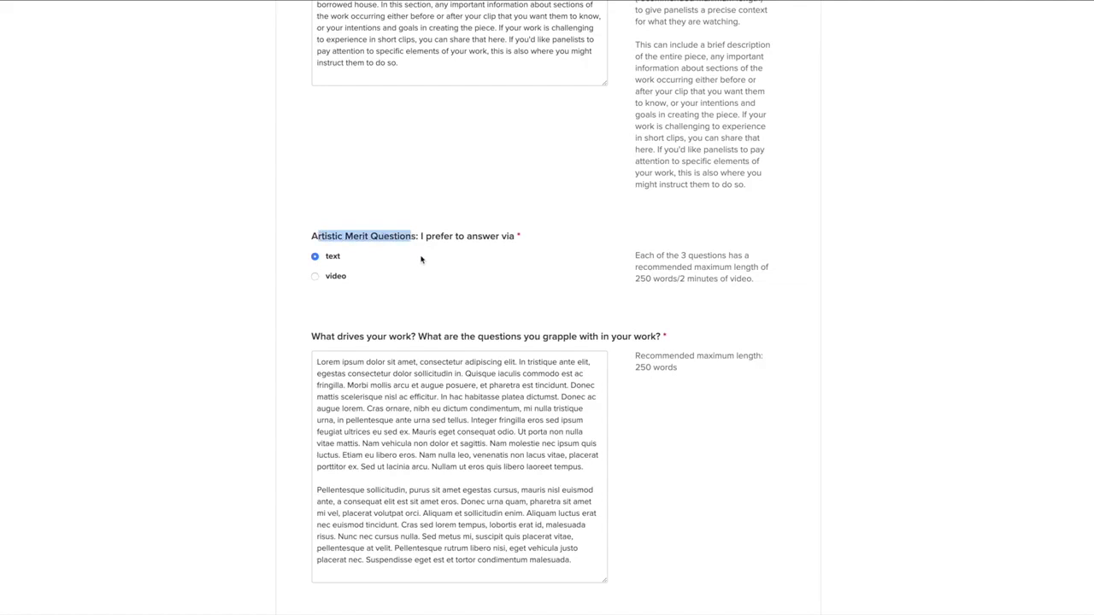
{"action": "left_click", "coordinate": [422, 259]}
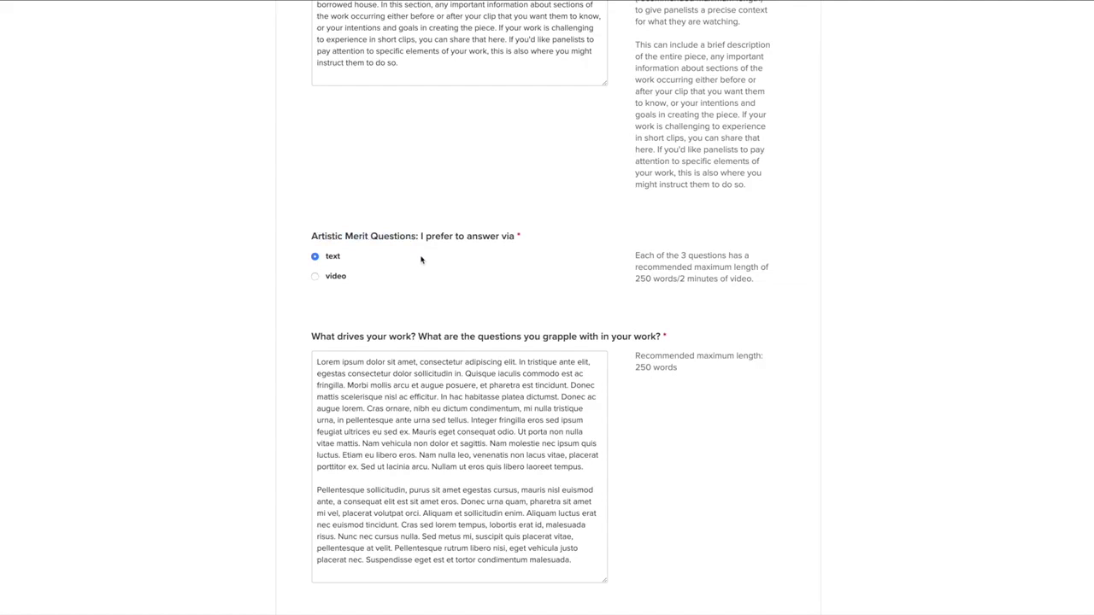
{"action": "left_click", "coordinate": [316, 278]}
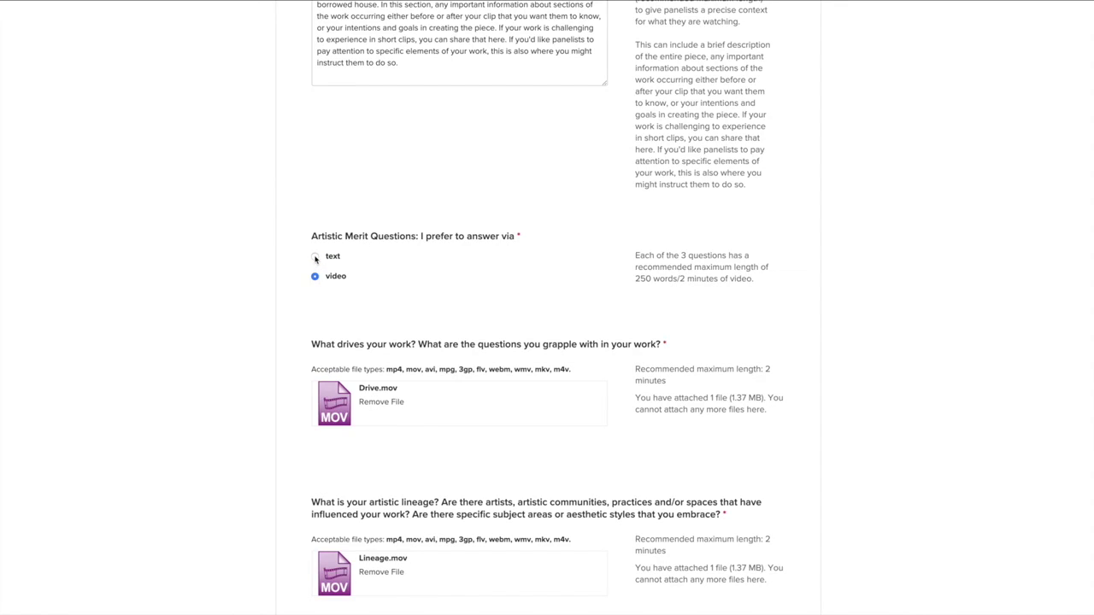
{"action": "left_click", "coordinate": [315, 257]}
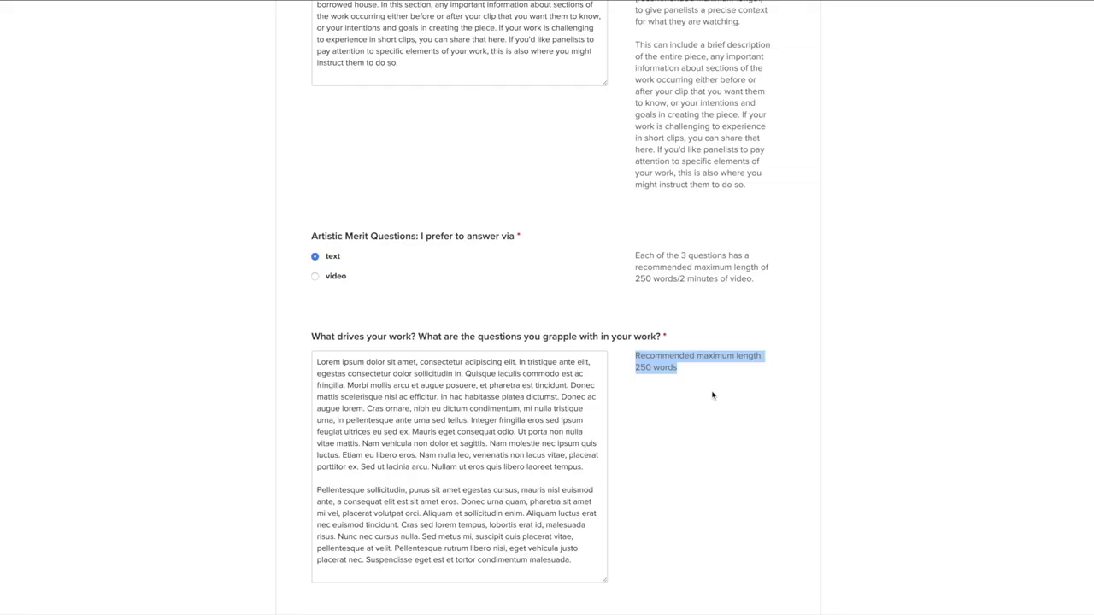
{"action": "left_click", "coordinate": [315, 277]}
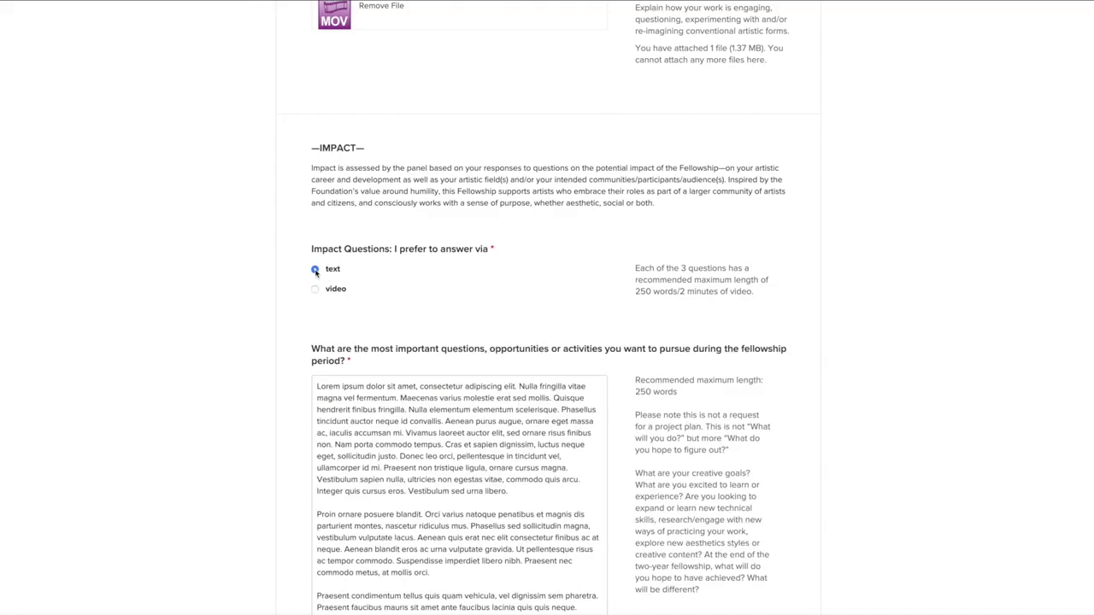
- Review the Impact section's description and the recommended maximum length for answering its three questions
{"action": "left_click_drag", "start_coordinate": [633, 268], "coordinate": [760, 293]}
{"action": "left_click", "coordinate": [763, 300]}
{"action": "scroll", "coordinate": [463, 317], "scroll_direction": "down", "scroll_amount": 3}
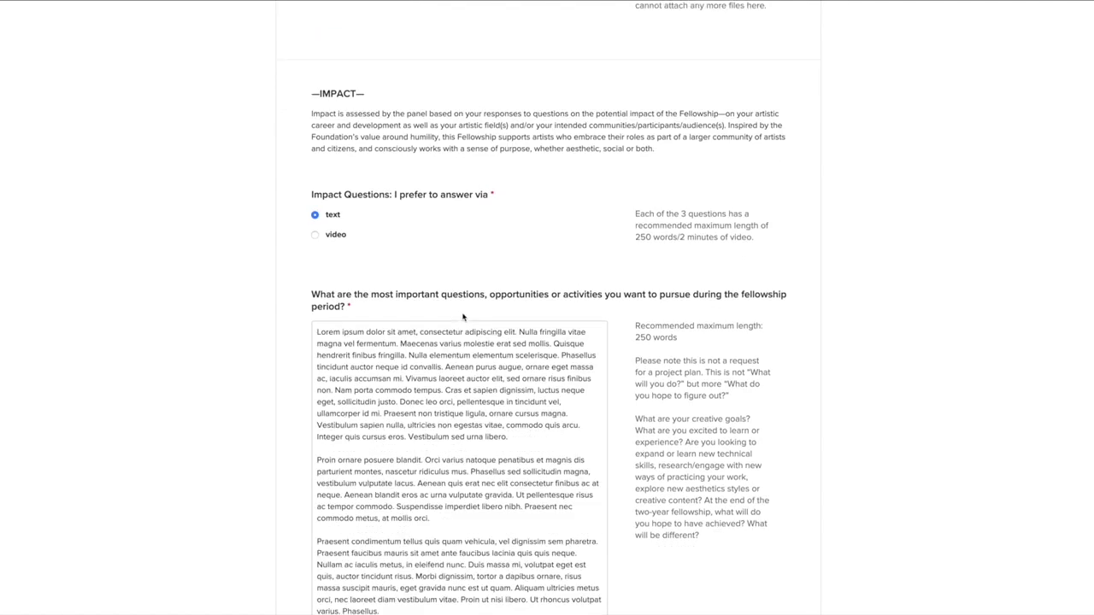
{"action": "left_click_drag", "start_coordinate": [684, 112], "coordinate": [634, 89]}
{"action": "scroll", "coordinate": [414, 88], "scroll_direction": "up", "scroll_amount": 1}
- Read the resume/CV upload requirements in the Readiness section and highlight the discipline-specific guidelines link
{"action": "scroll", "coordinate": [414, 88], "scroll_direction": "down", "scroll_amount": 15}
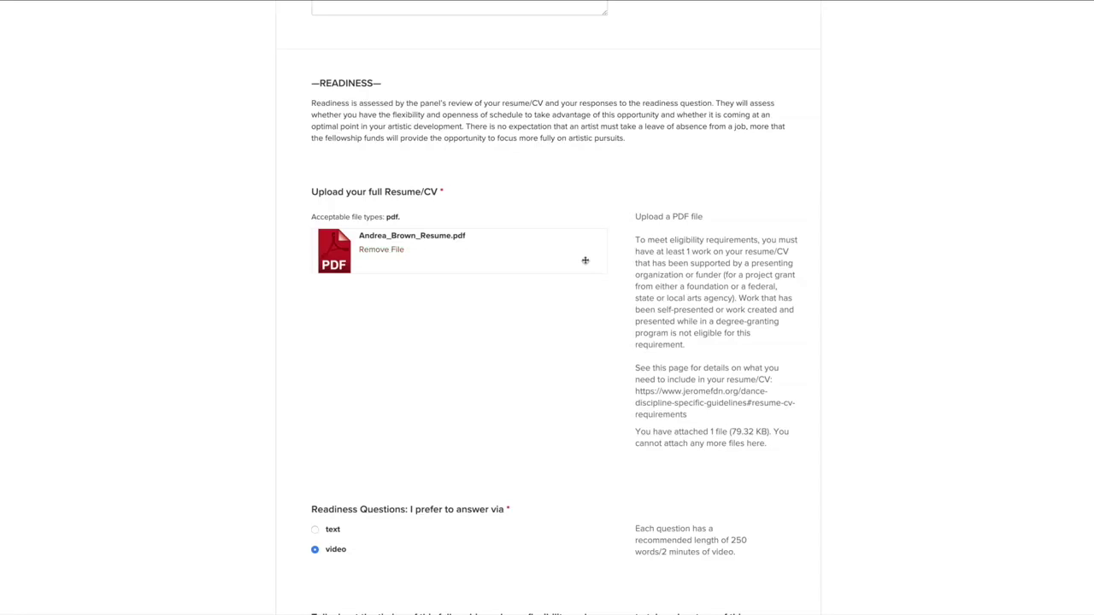
{"action": "left_click_drag", "start_coordinate": [636, 390], "coordinate": [694, 419]}
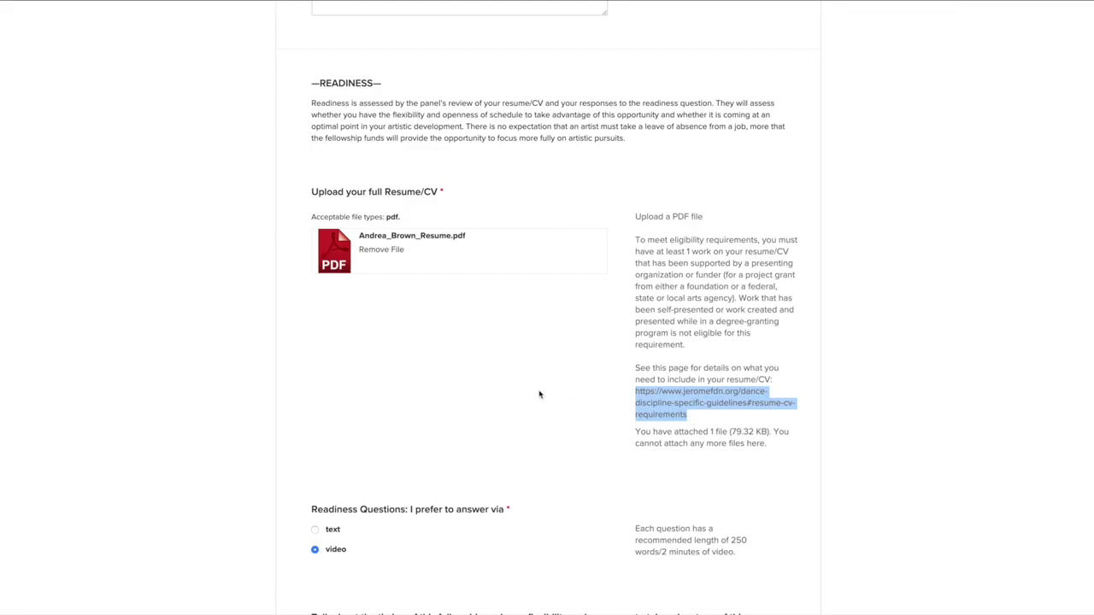
{"action": "scroll", "coordinate": [539, 394], "scroll_direction": "down", "scroll_amount": 1}
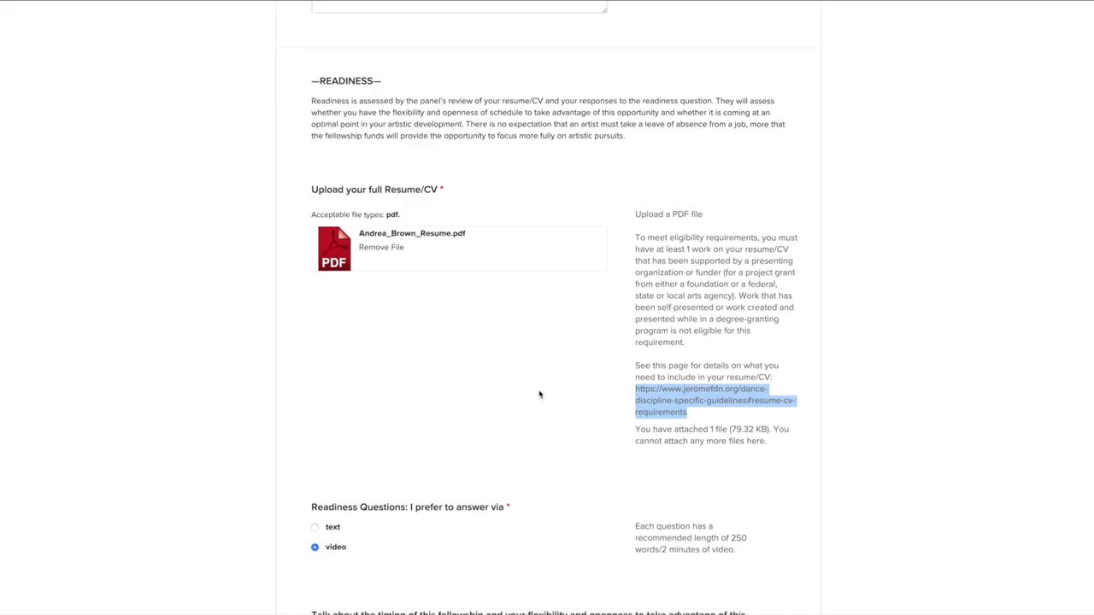
{"action": "scroll", "coordinate": [540, 395], "scroll_direction": "down", "scroll_amount": 1}
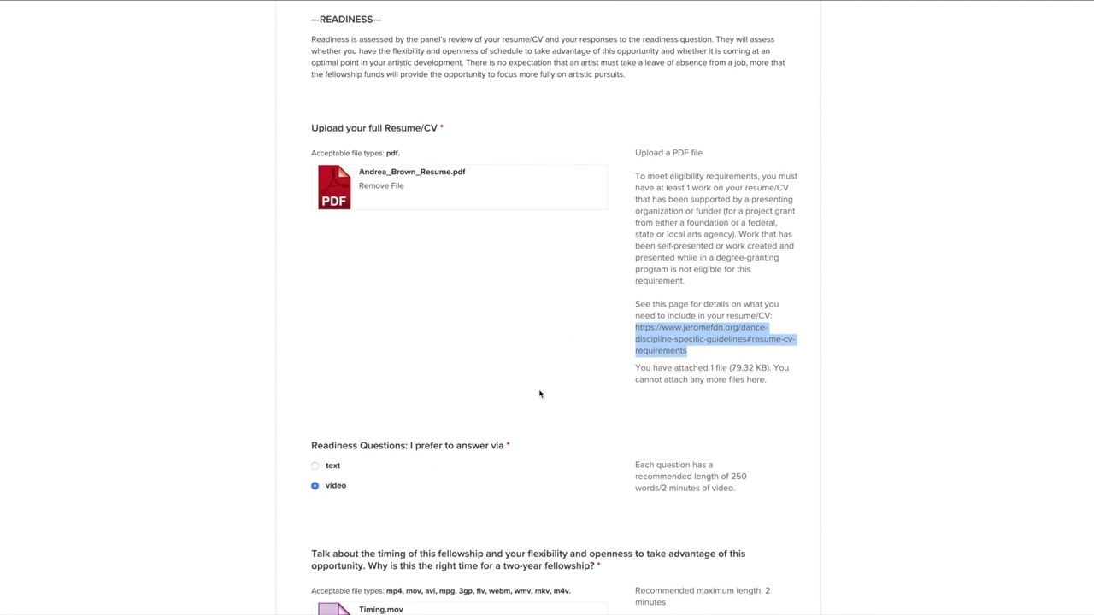
- Choose text as the answer format for the Readiness Questions and view the written answer about the fellowship's timing
{"action": "left_click", "coordinate": [315, 468]}
{"action": "left_click", "coordinate": [315, 469]}
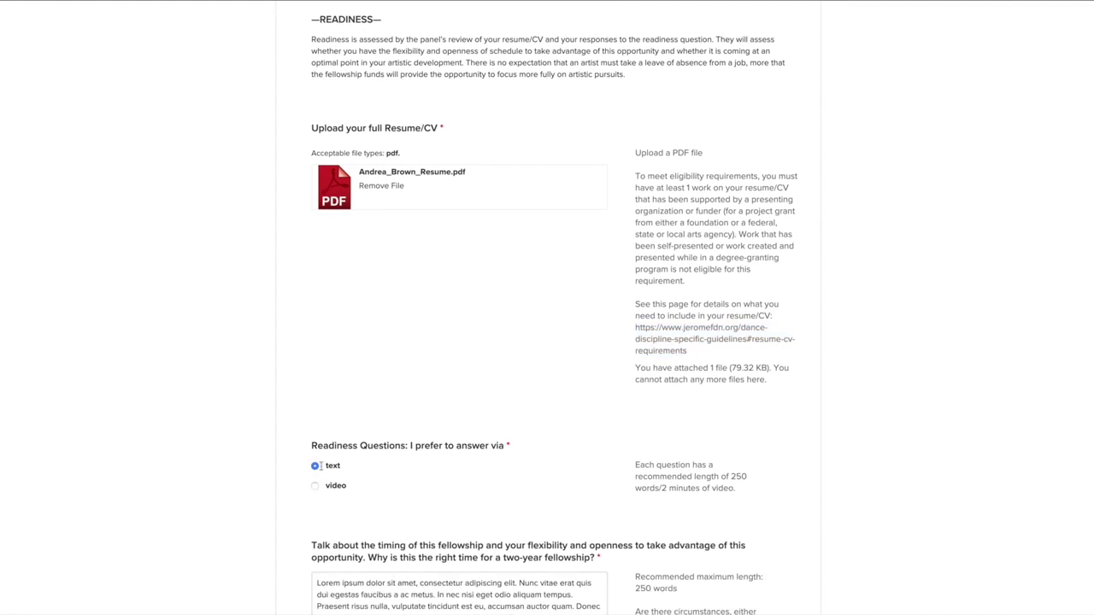
{"action": "scroll", "coordinate": [445, 376], "scroll_direction": "down", "scroll_amount": 3}
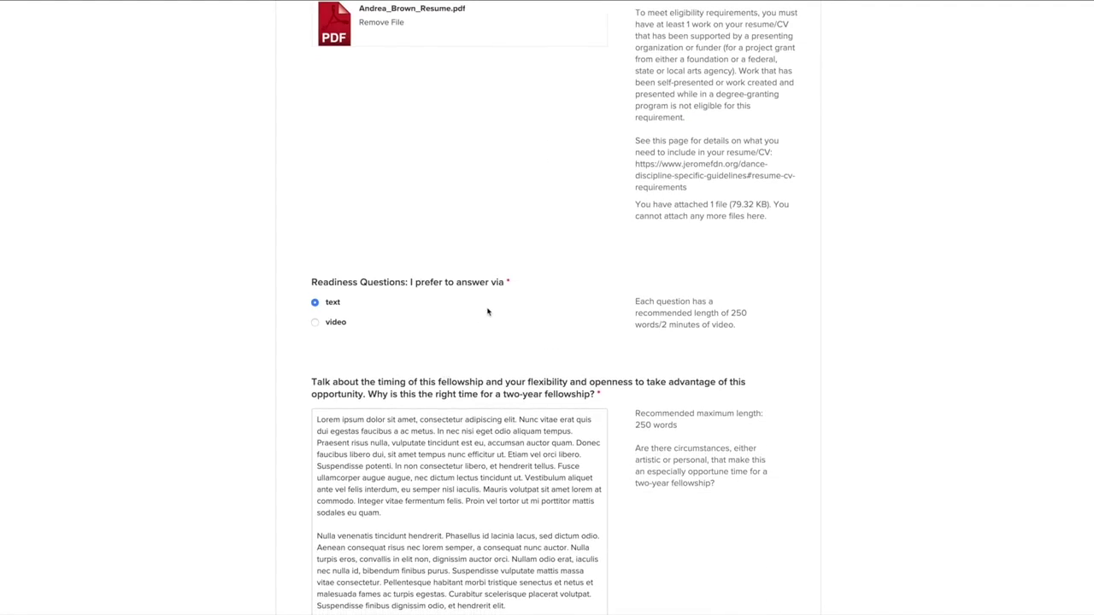
- Switch the years of generating new original work to 2-4 and back to 5-7, and enter n/a for confirmed projects
{"action": "scroll", "coordinate": [487, 311], "scroll_direction": "down", "scroll_amount": 12}
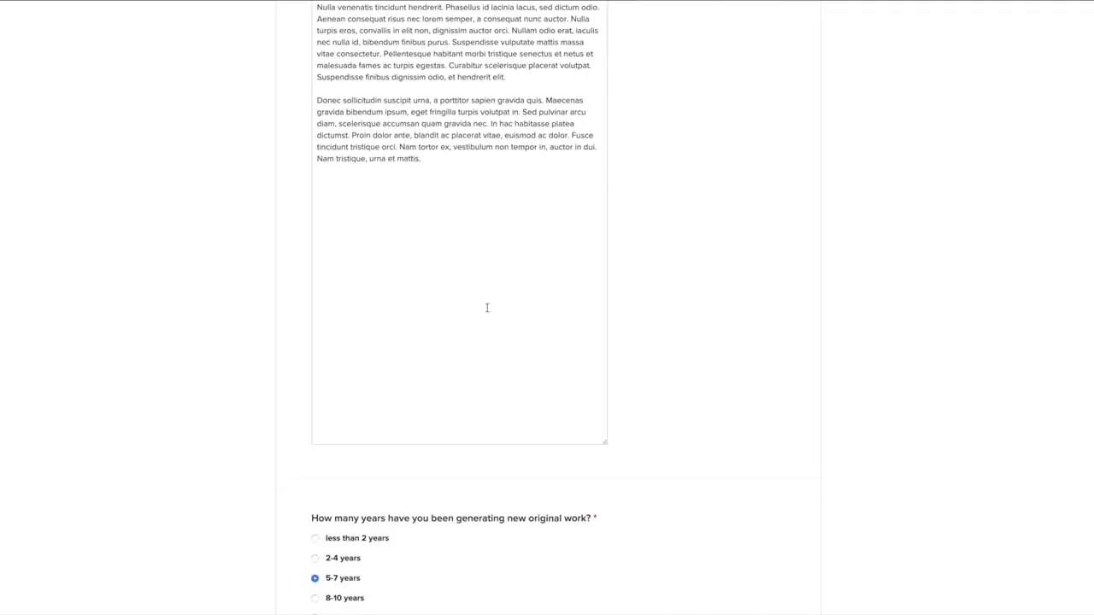
{"action": "scroll", "coordinate": [487, 309], "scroll_direction": "down", "scroll_amount": 5}
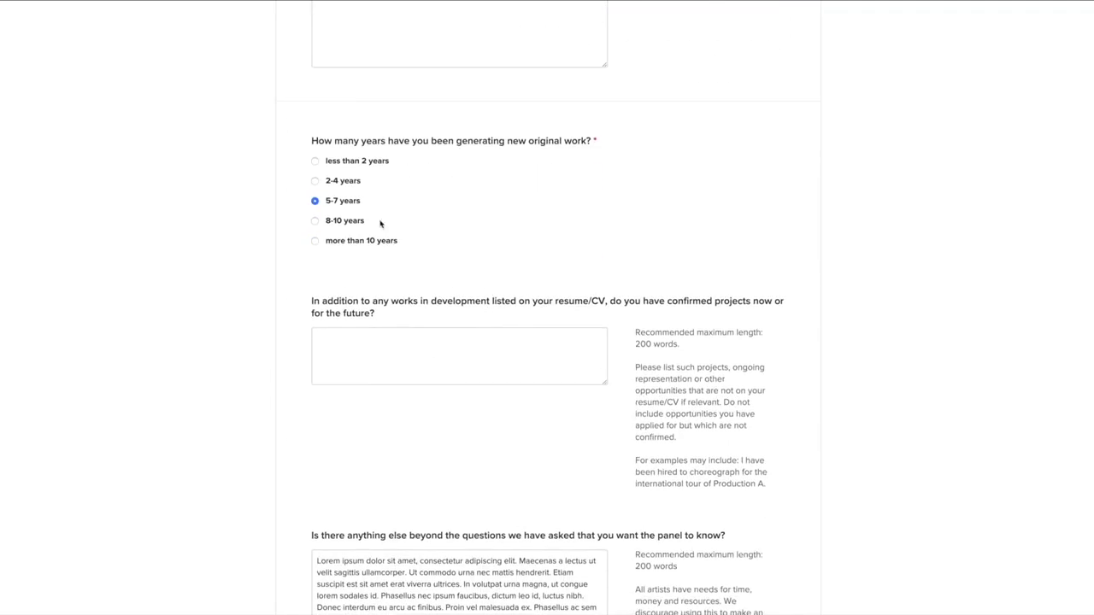
{"action": "left_click", "coordinate": [316, 182]}
{"action": "left_click", "coordinate": [314, 202]}
{"action": "scroll", "coordinate": [479, 329], "scroll_direction": "down", "scroll_amount": 1}
{"action": "left_click", "coordinate": [479, 296]}
{"action": "type", "text": "n/a"}
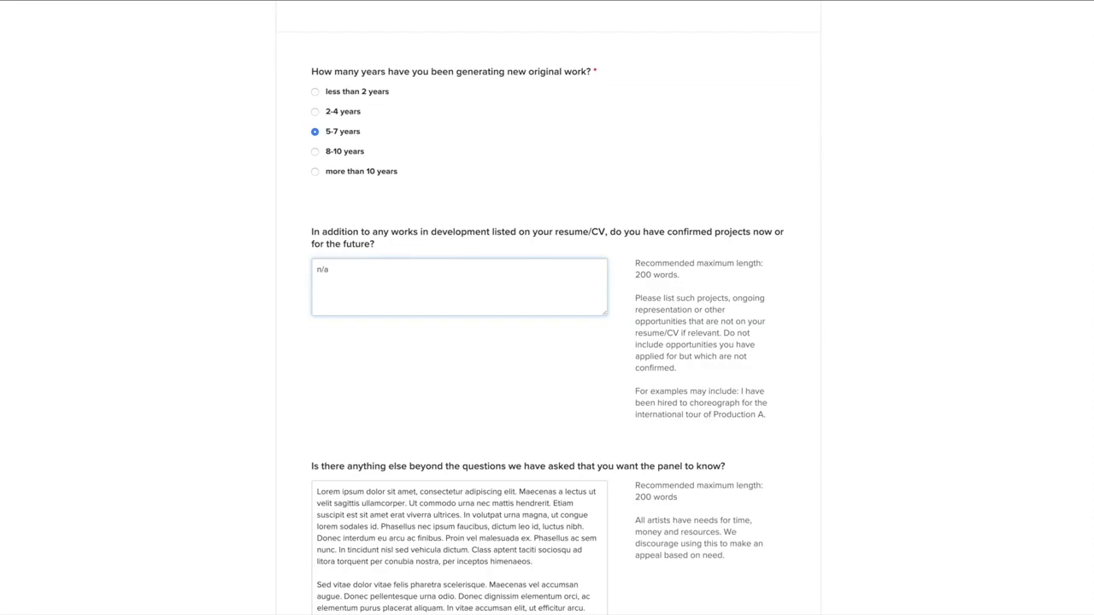
- Review the answer and guidance for the question on anything else the panel should know
{"action": "scroll", "coordinate": [544, 354], "scroll_direction": "down", "scroll_amount": 3}
{"action": "left_click", "coordinate": [545, 354]}
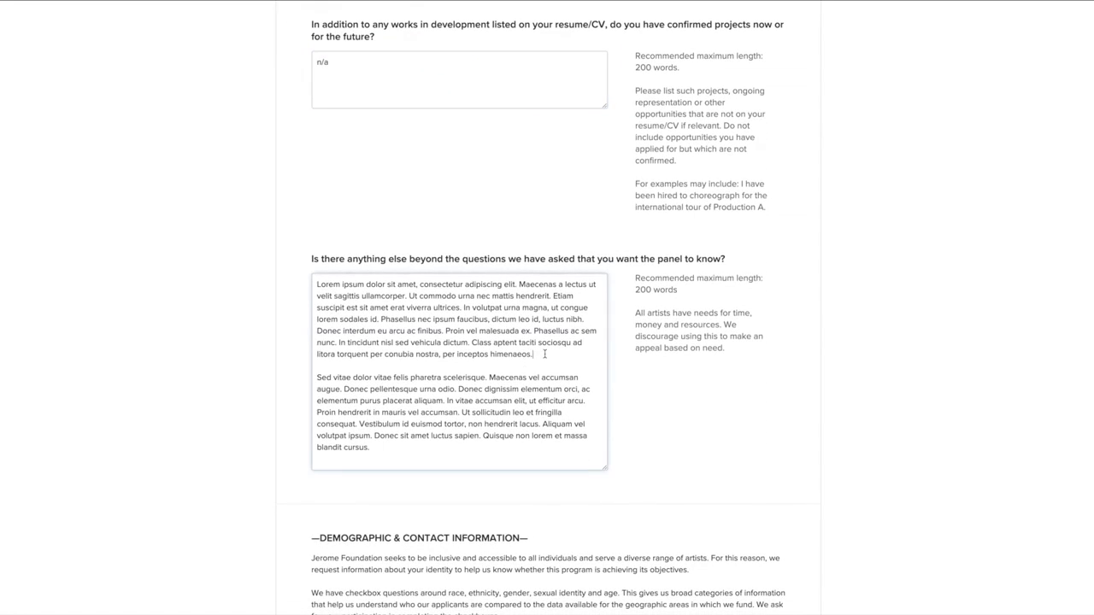
{"action": "left_click", "coordinate": [667, 351]}
- Look through the Demographic & Contact Information questions on identity, race, ethnicity and gender, and view the age range choices
{"action": "scroll", "coordinate": [667, 351], "scroll_direction": "down", "scroll_amount": 5}
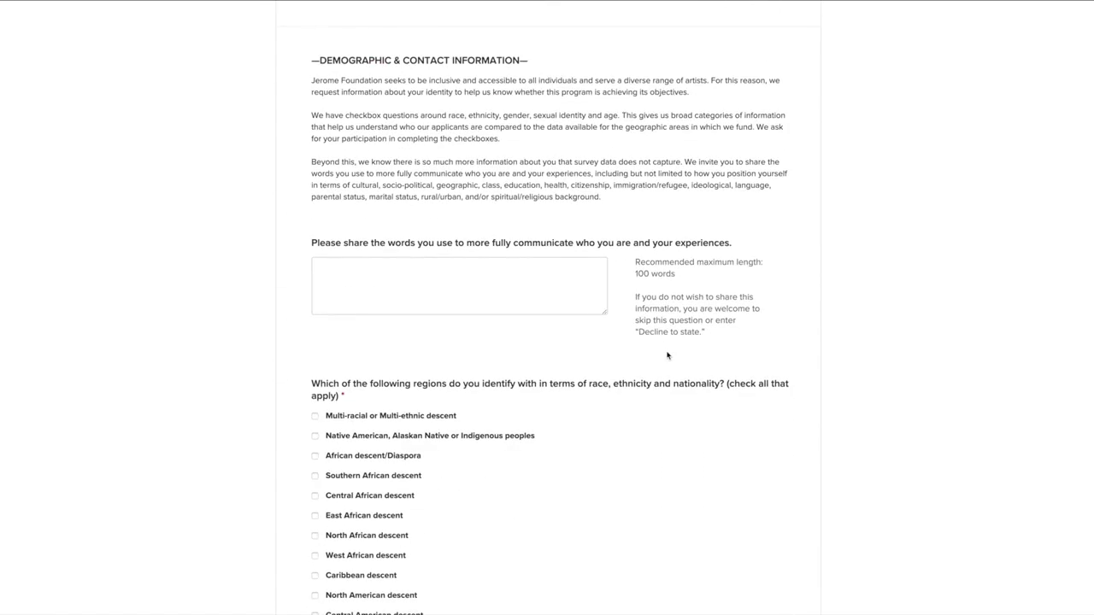
{"action": "triple_click", "coordinate": [350, 242]}
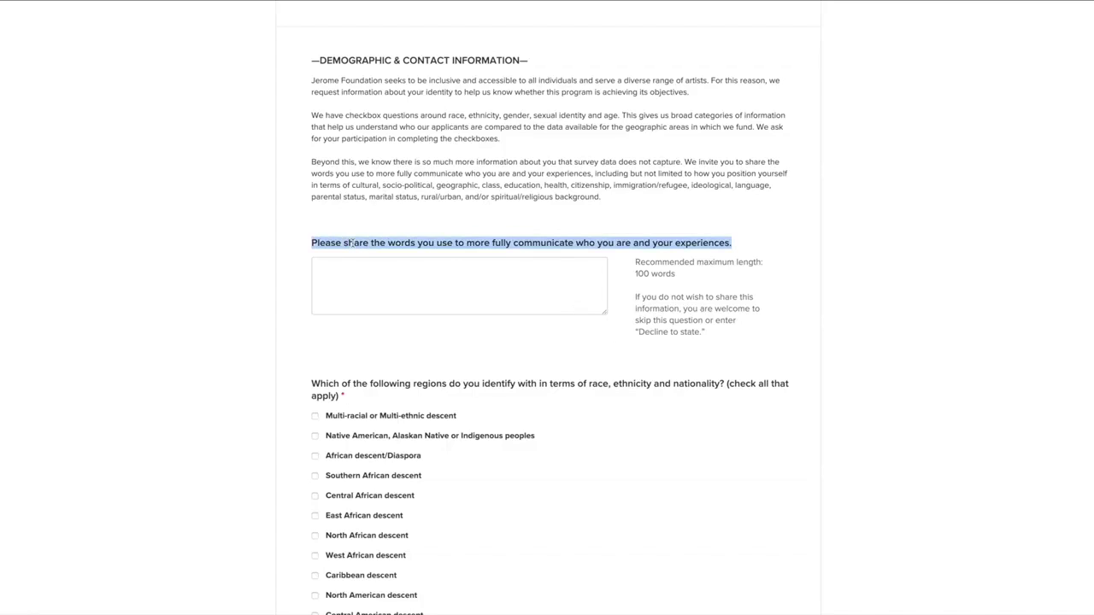
{"action": "triple_click", "coordinate": [350, 383]}
{"action": "left_click", "coordinate": [649, 425]}
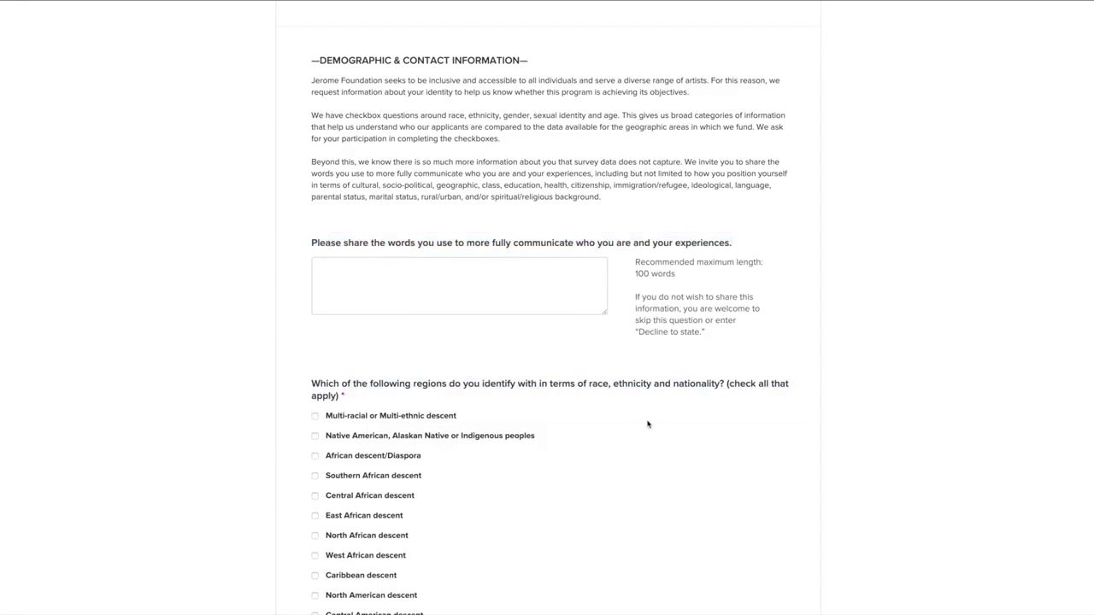
{"action": "scroll", "coordinate": [648, 424], "scroll_direction": "down", "scroll_amount": 6}
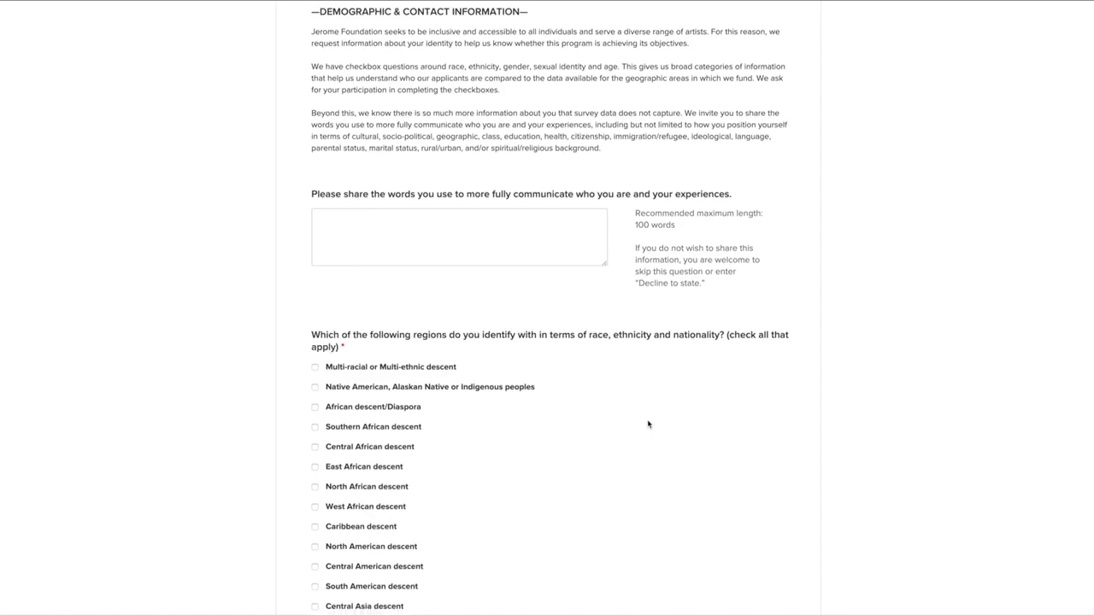
{"action": "scroll", "coordinate": [648, 420], "scroll_direction": "down", "scroll_amount": 7}
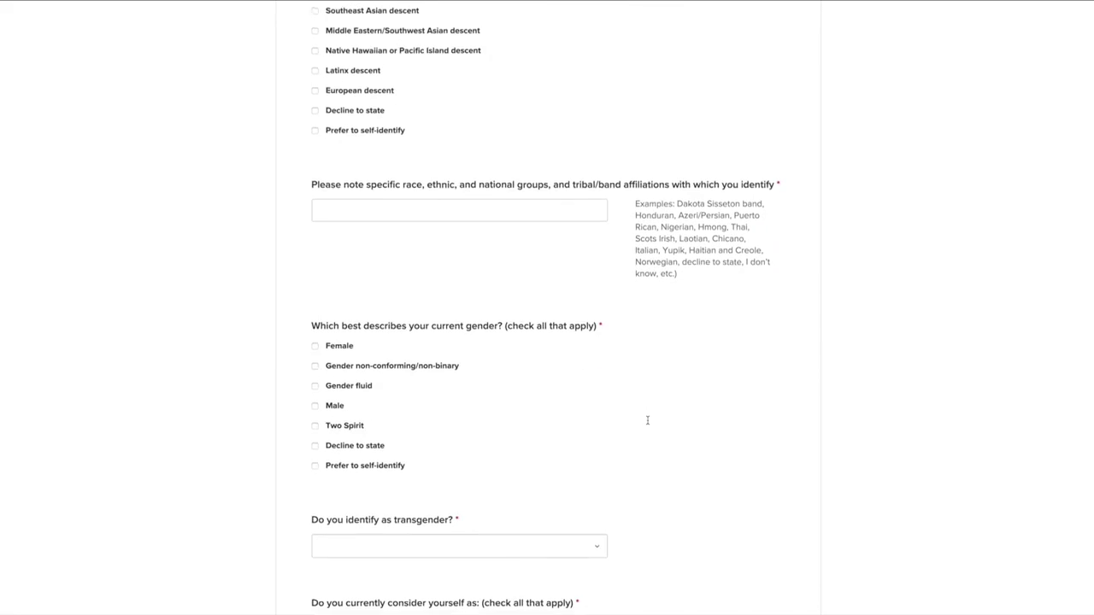
{"action": "scroll", "coordinate": [648, 424], "scroll_direction": "down", "scroll_amount": 5}
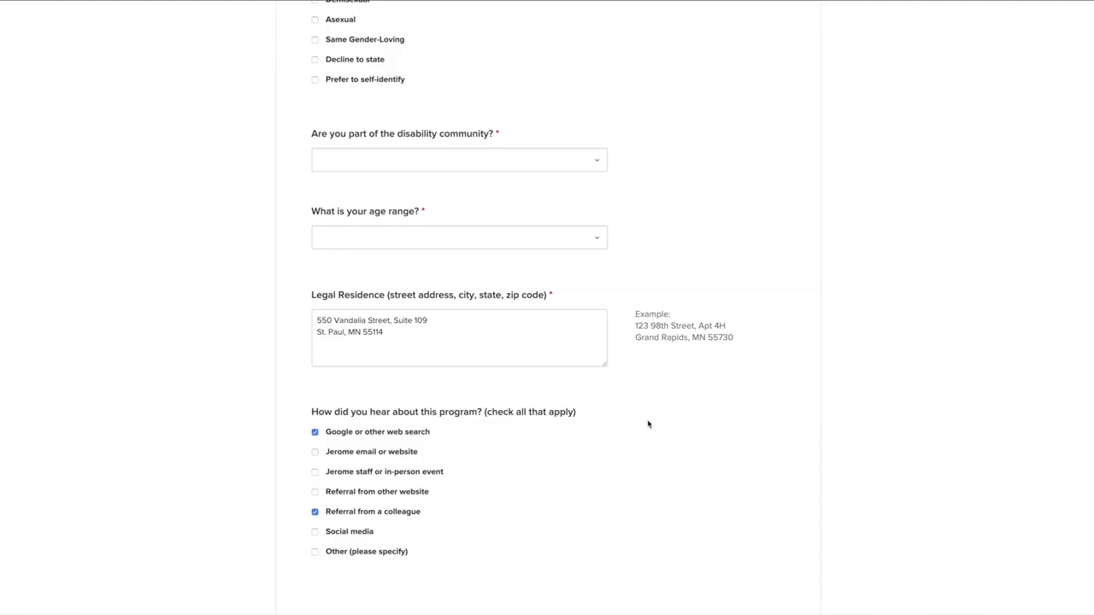
{"action": "left_click", "coordinate": [588, 235]}
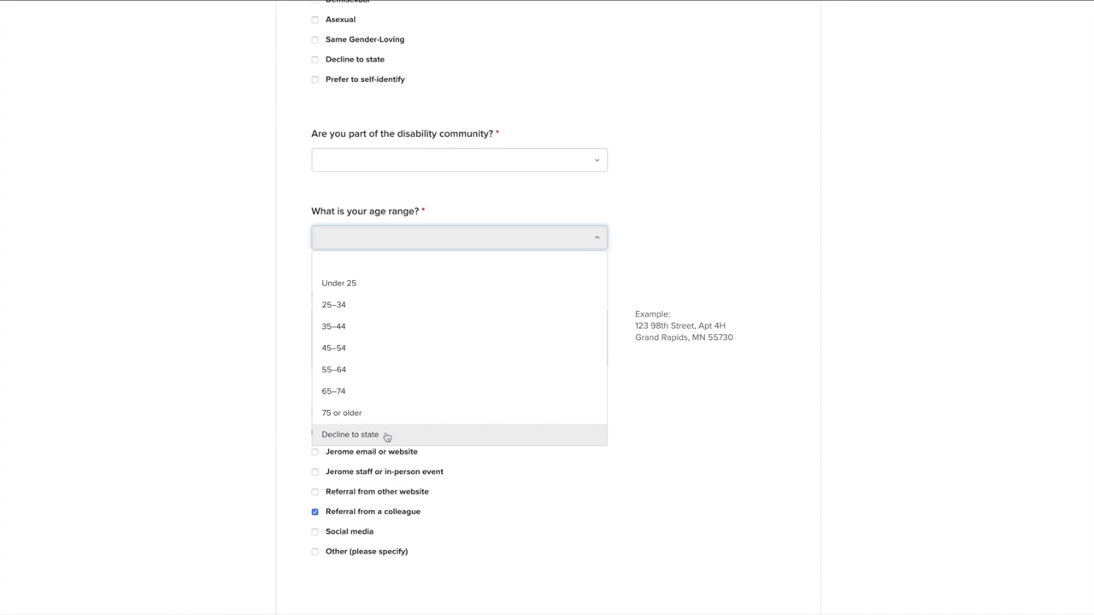
{"action": "left_click", "coordinate": [688, 265]}
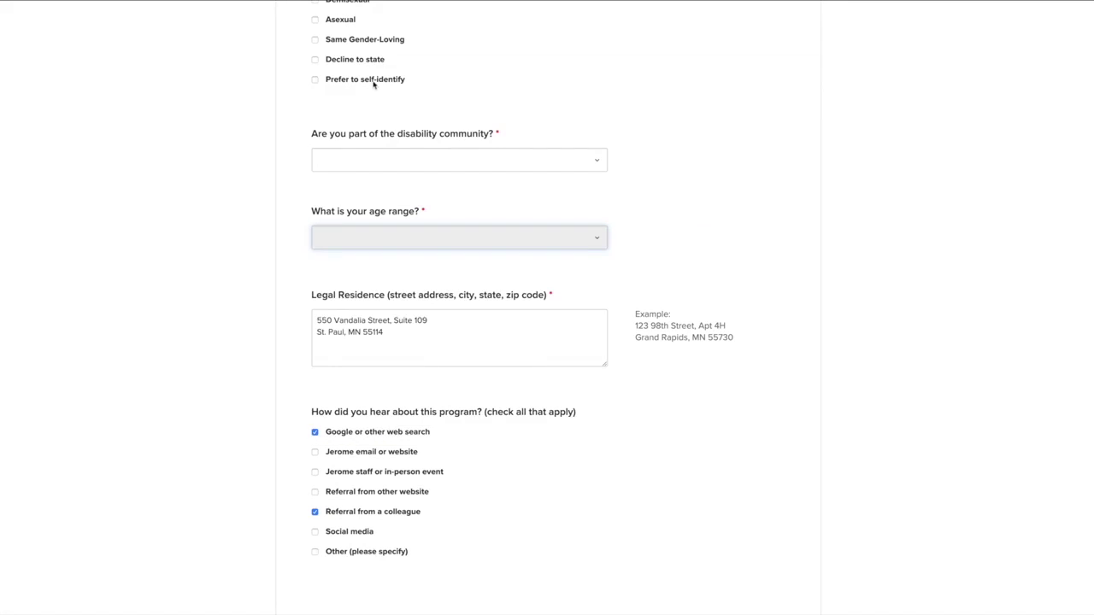
- Mark Prefer to self-identify for the sexual identity question and activate its description field without filling it in
{"action": "left_click", "coordinate": [373, 83]}
{"action": "left_click", "coordinate": [390, 152]}
{"action": "scroll", "coordinate": [676, 242], "scroll_direction": "down", "scroll_amount": 2}
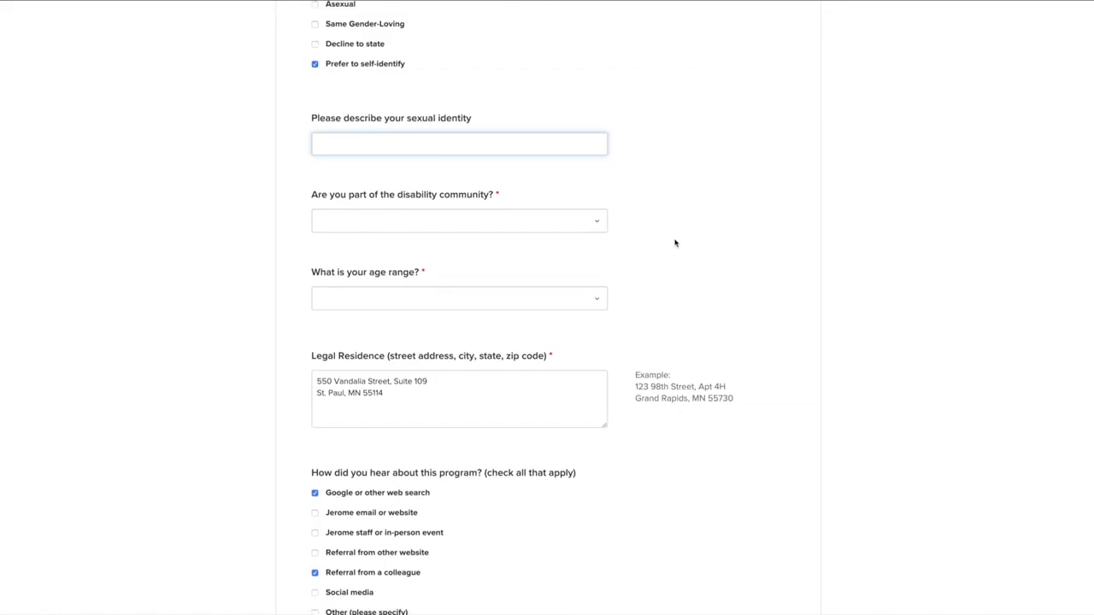
- Check the legal residence entry and the program referral choices, selecting and clearing Other (please specify)
{"action": "left_click", "coordinate": [477, 298]}
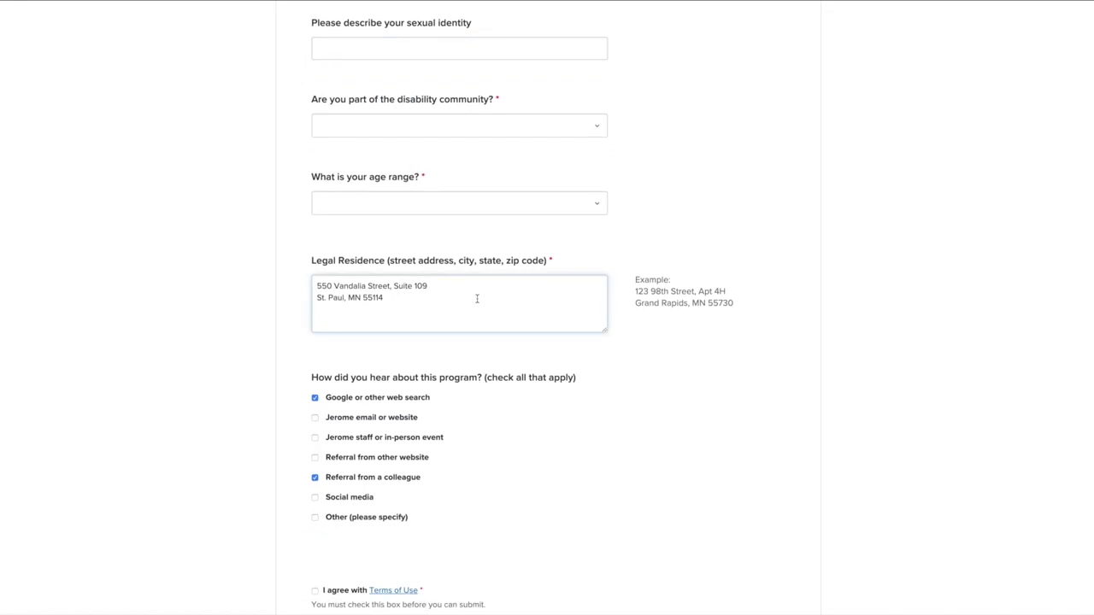
{"action": "scroll", "coordinate": [477, 299], "scroll_direction": "down", "scroll_amount": 2}
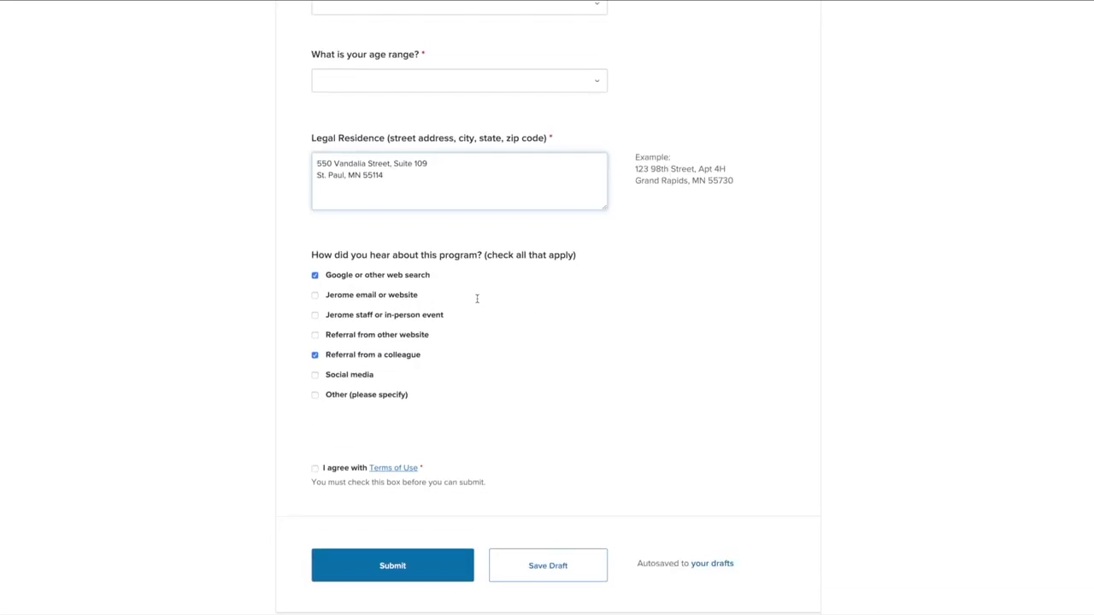
{"action": "left_click", "coordinate": [315, 397]}
{"action": "left_click", "coordinate": [315, 397]}
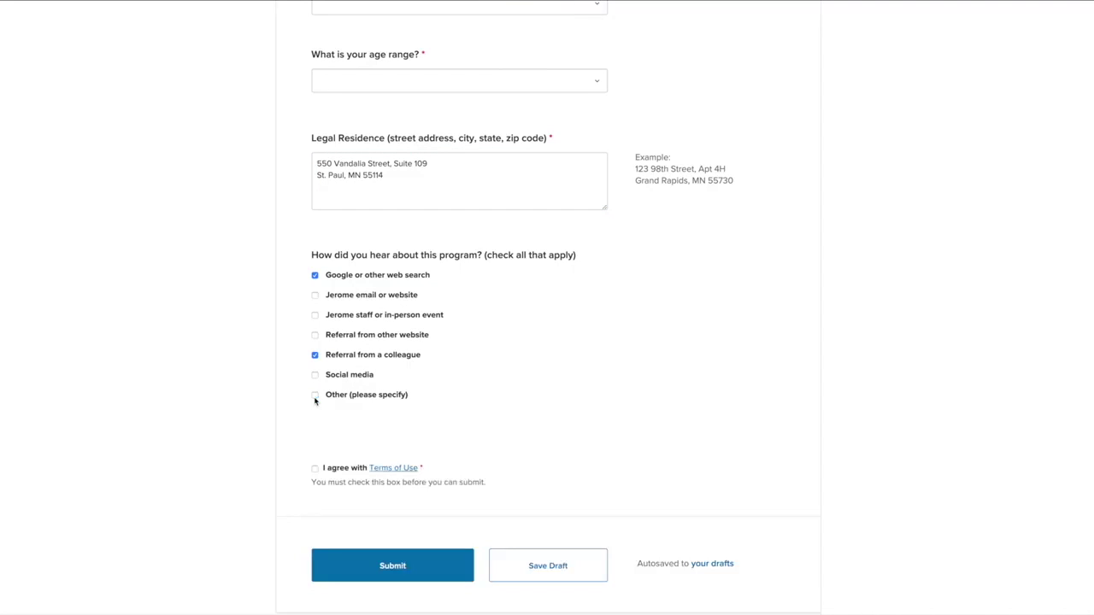
- Read the Terms of Use, close them, and point out the autosaved drafts note beside the draft-saving option
{"action": "left_click", "coordinate": [395, 470]}
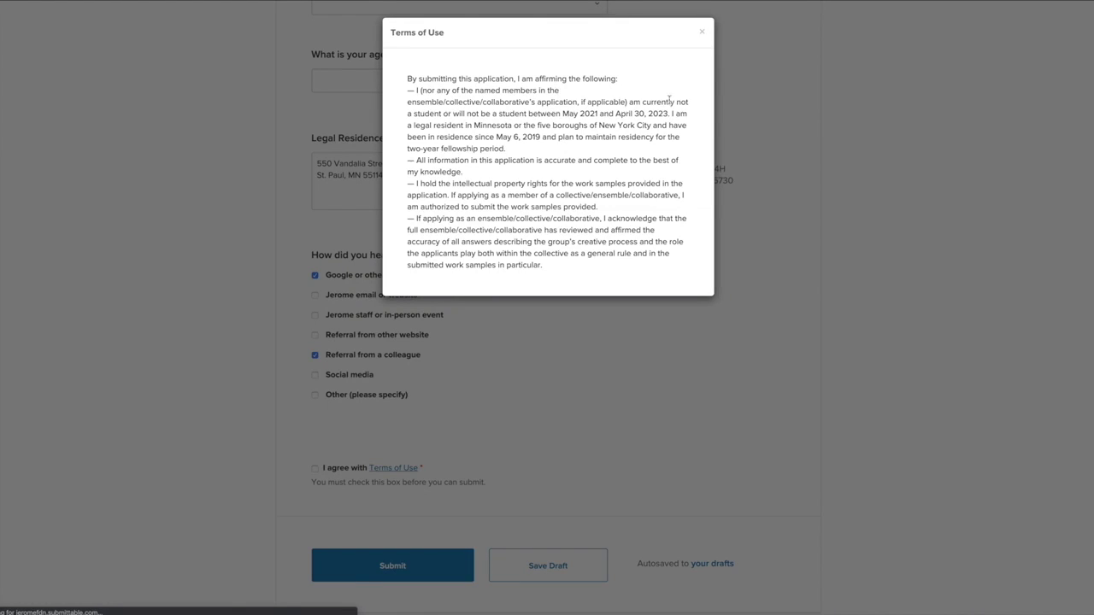
{"action": "left_click", "coordinate": [702, 34]}
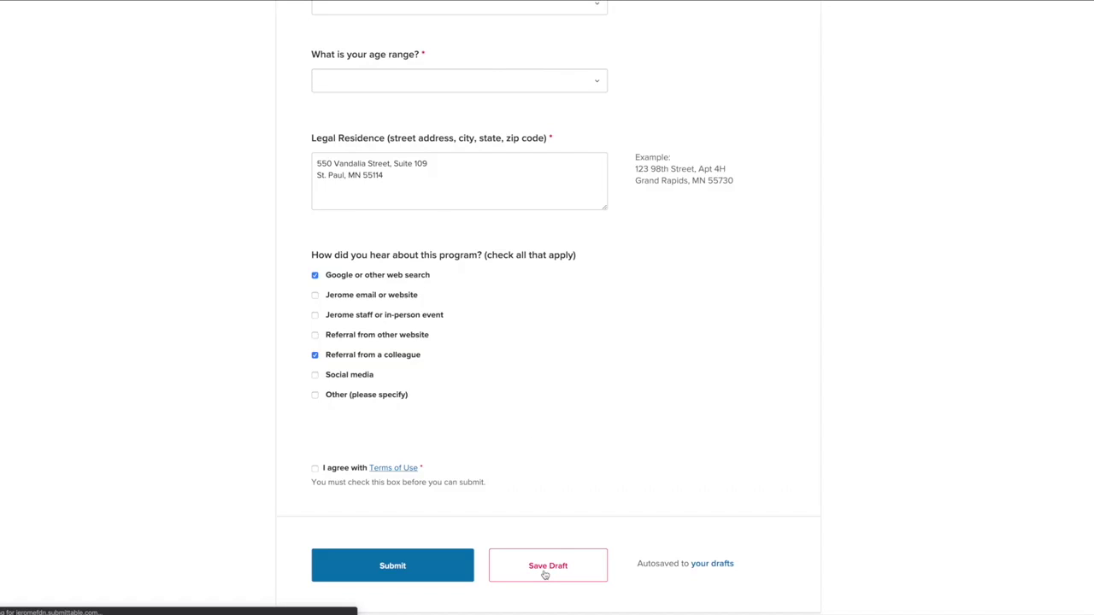
{"action": "left_click_drag", "start_coordinate": [635, 564], "coordinate": [754, 571]}
{"action": "left_click", "coordinate": [681, 590]}
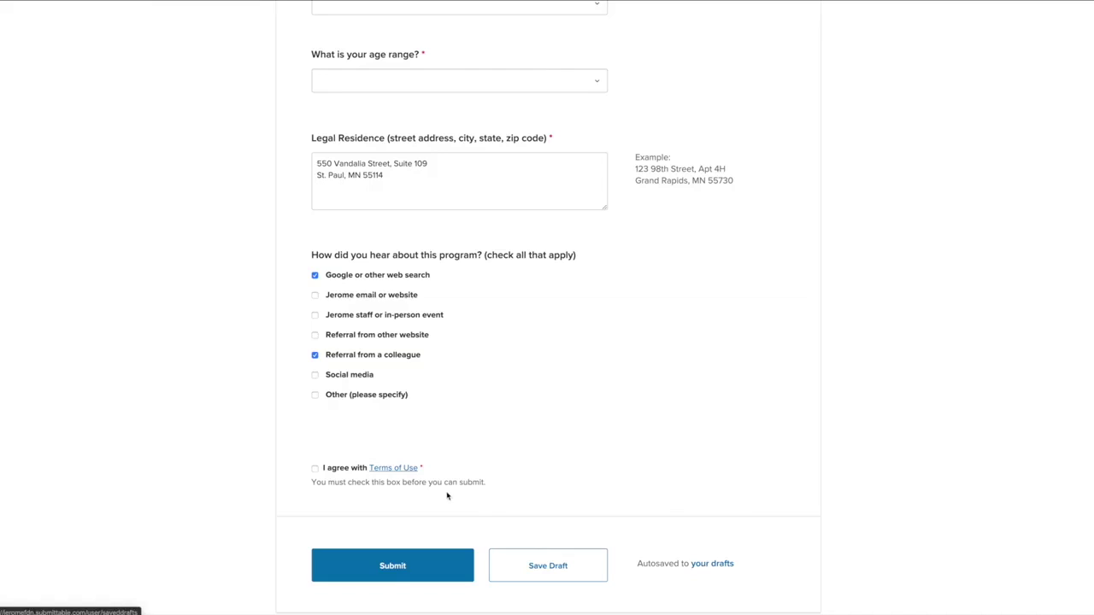
- Try to submit the application with required demographic fields empty and the Terms of Use agreement unchecked
{"action": "right_click", "coordinate": [399, 571]}
{"action": "left_click", "coordinate": [389, 568]}
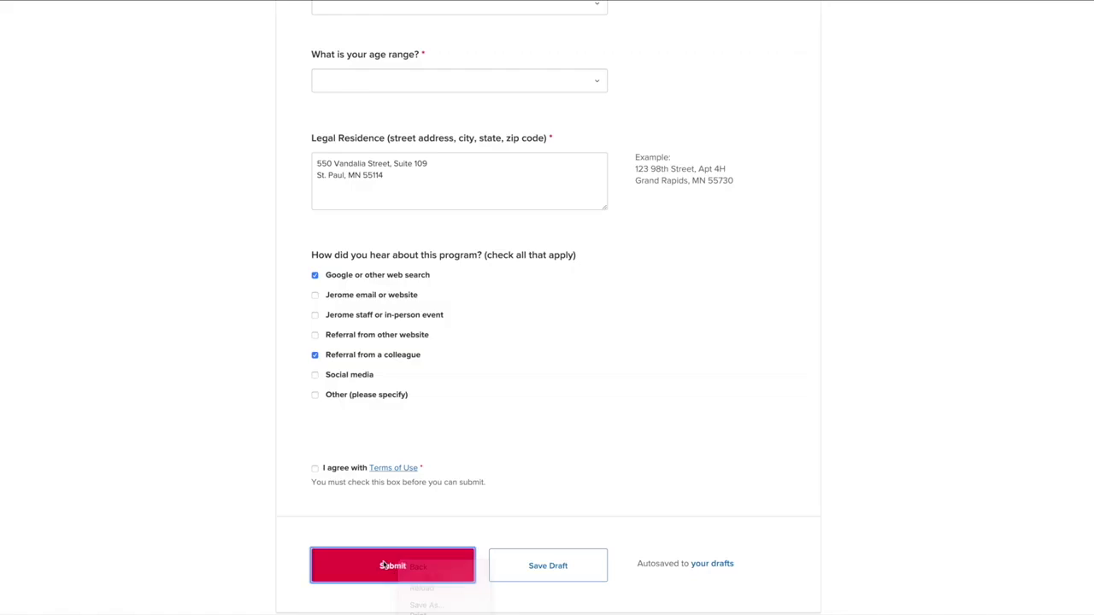
{"action": "left_click", "coordinate": [386, 566]}
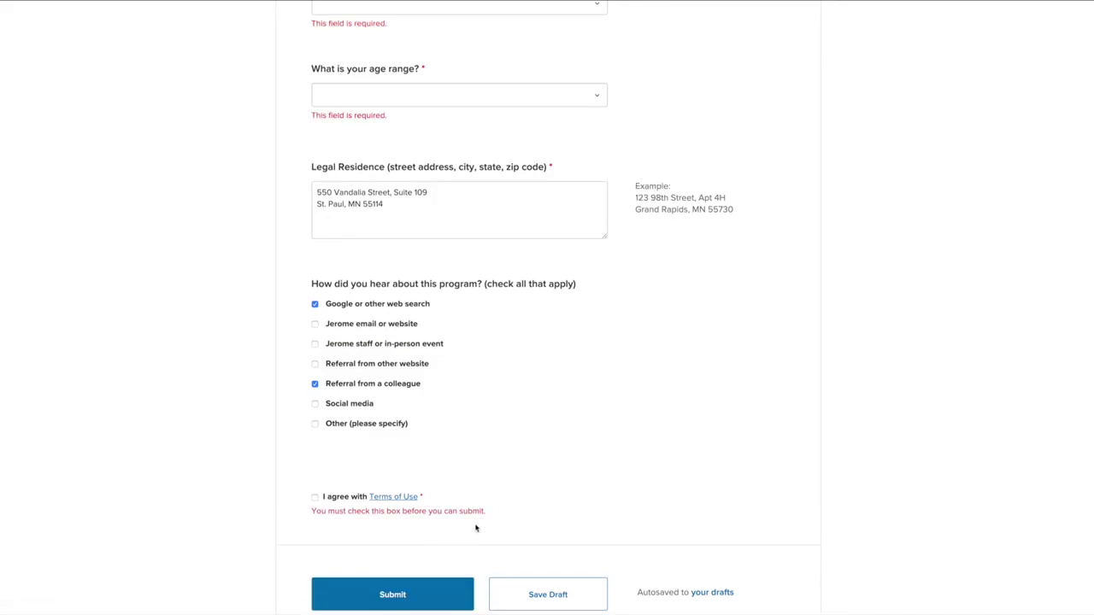
- Examine the validation messages on the Terms of Use agreement, age range and disability community fields
{"action": "left_click_drag", "start_coordinate": [489, 513], "coordinate": [301, 518]}
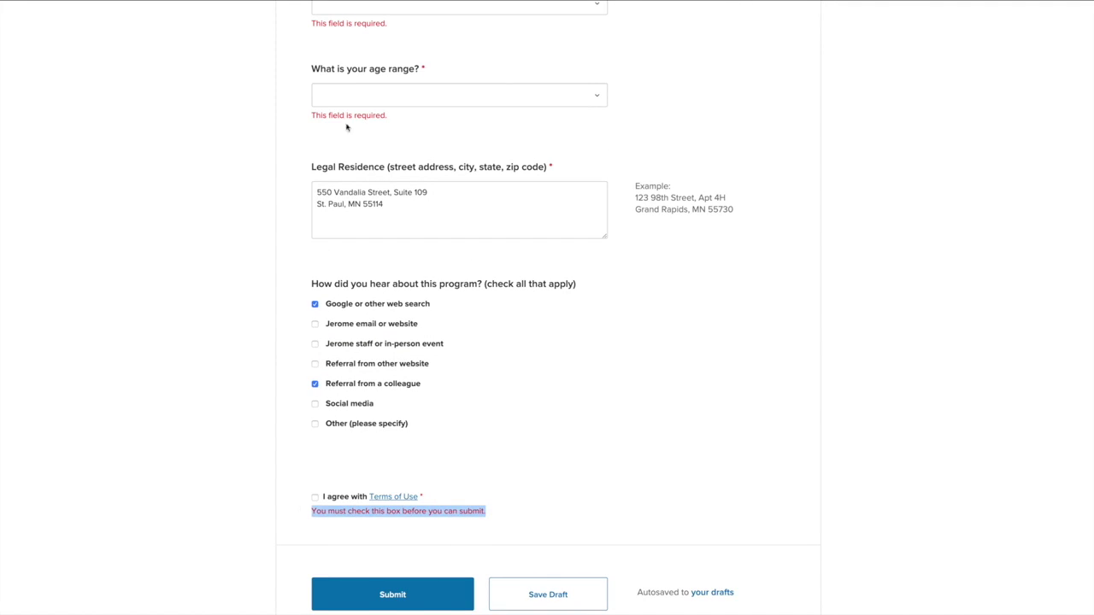
{"action": "left_click_drag", "start_coordinate": [392, 116], "coordinate": [309, 119]}
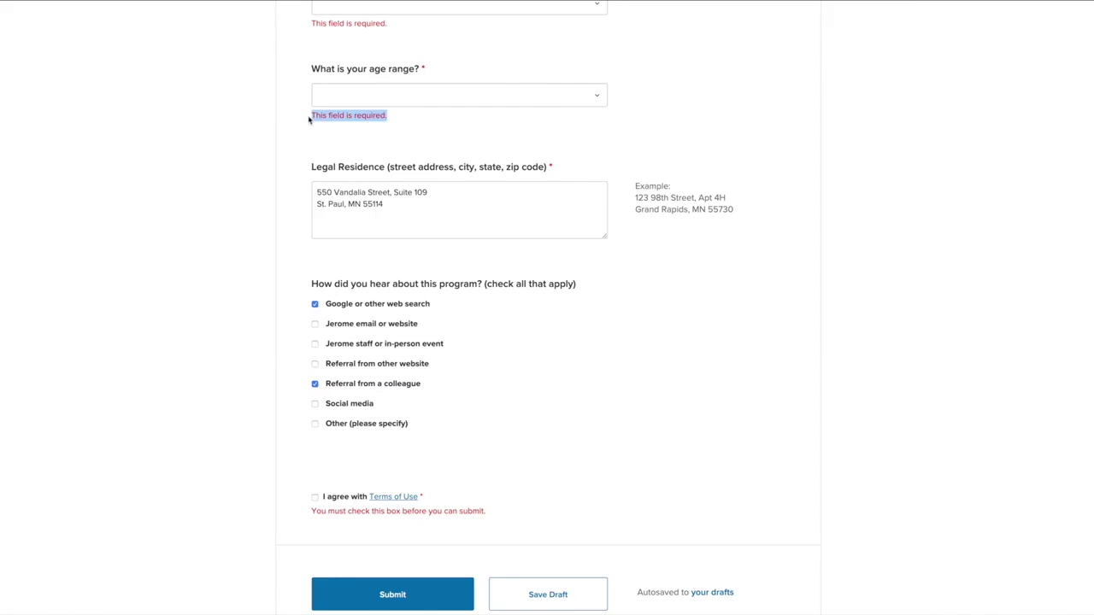
{"action": "left_click_drag", "start_coordinate": [393, 24], "coordinate": [312, 25]}
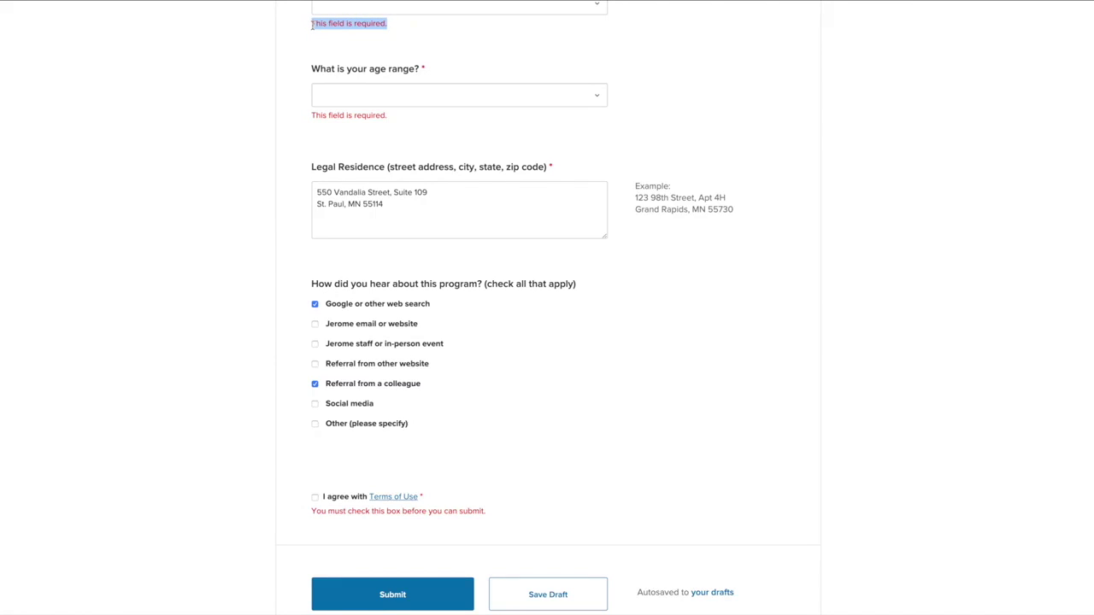
{"action": "left_click", "coordinate": [484, 343]}
{"action": "scroll", "coordinate": [488, 343], "scroll_direction": "down", "scroll_amount": 1}
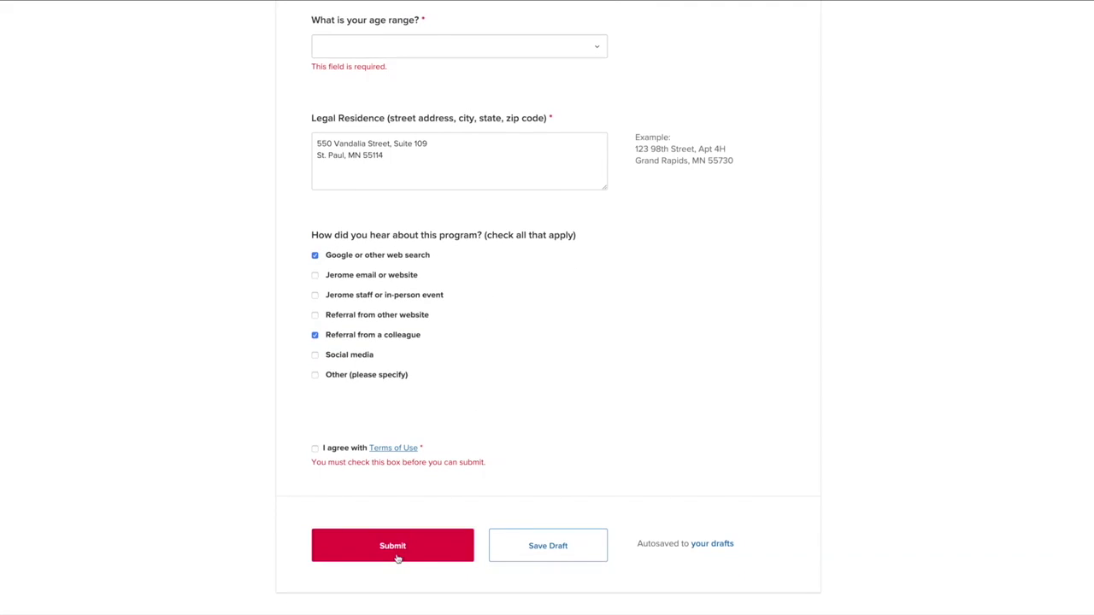